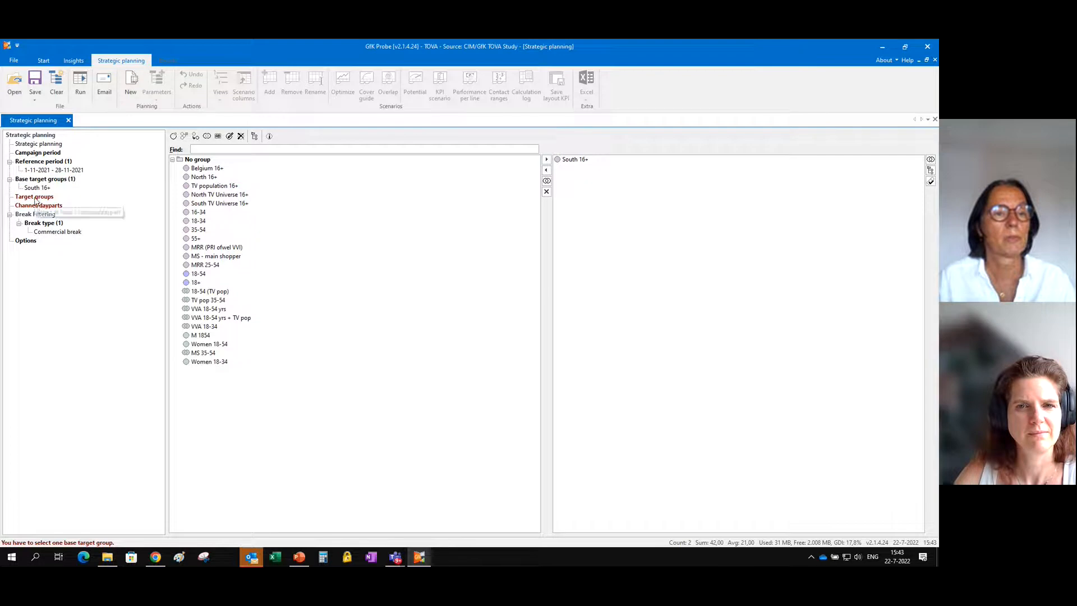
- Filter the target groups by 18 and add 18-54 and 18-34 to the selection
click(35, 197)
click(203, 150)
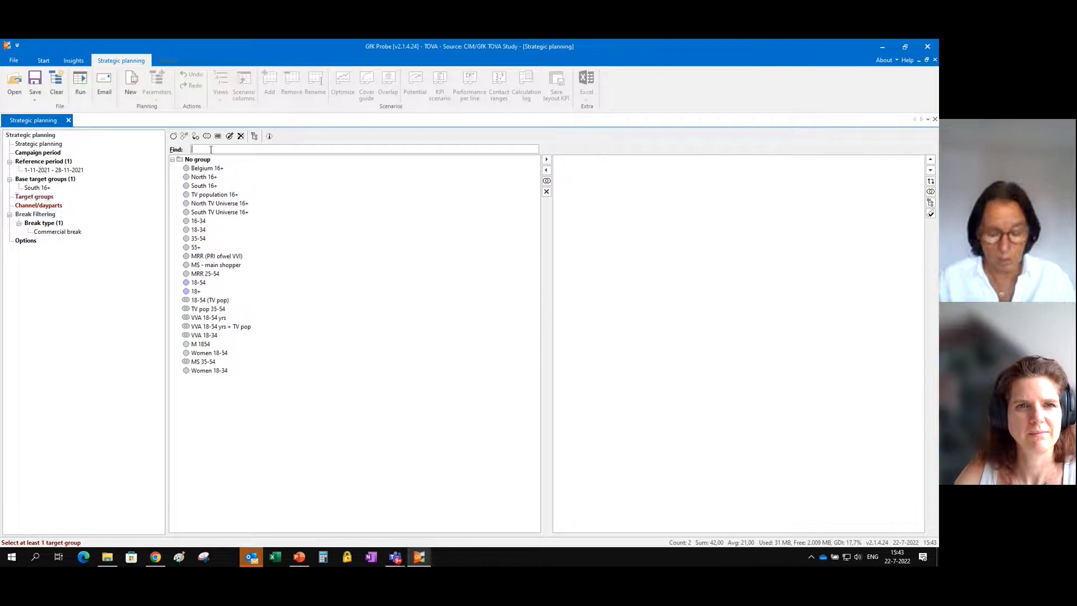
text(18)
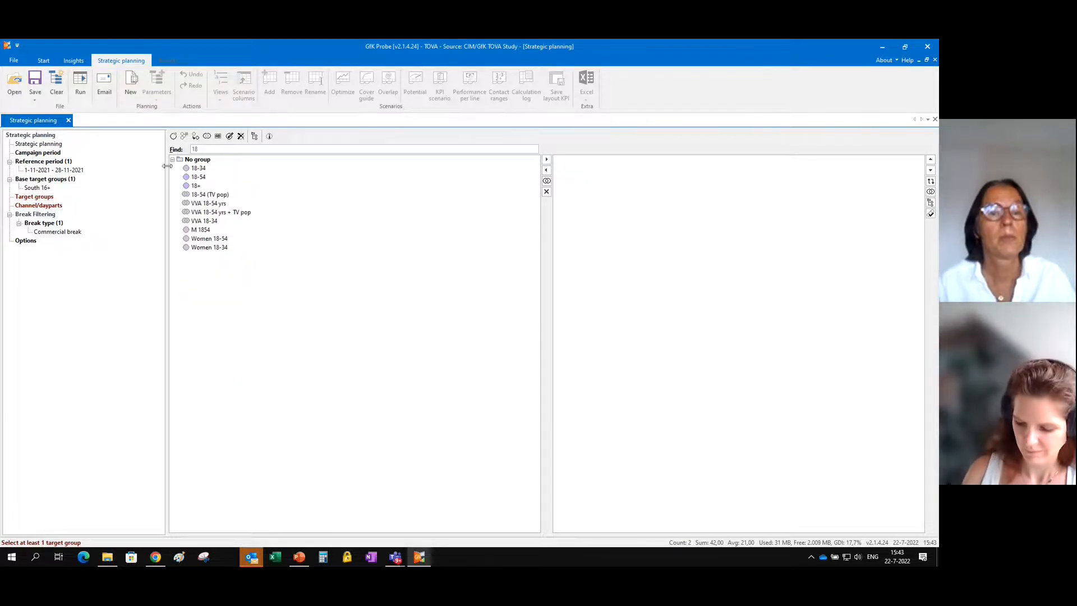
double_click(206, 178)
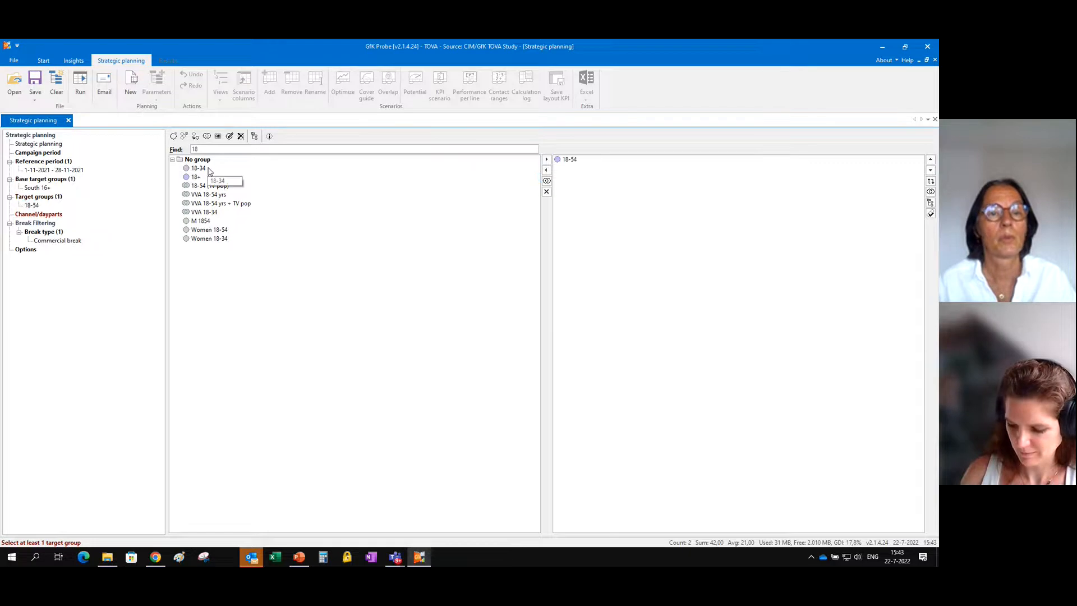
double_click(208, 169)
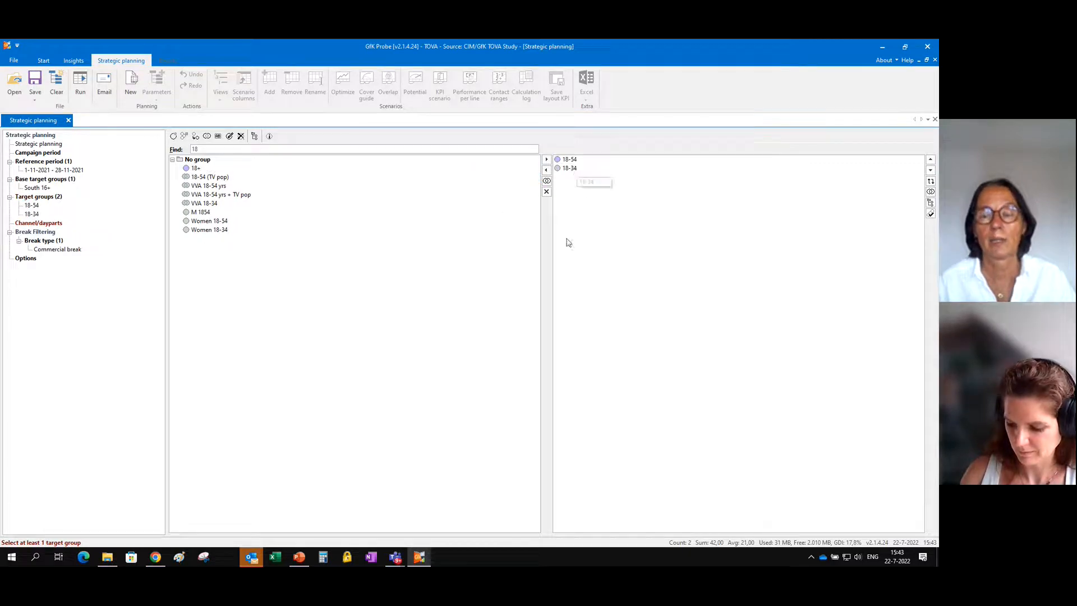
- Add DPG TV Longtail FR, Transfer TV Thematical FR, RMB TV and IP (incl TF1 + TMC) TV from TV FR Strategic as channel/dayparts
click(53, 224)
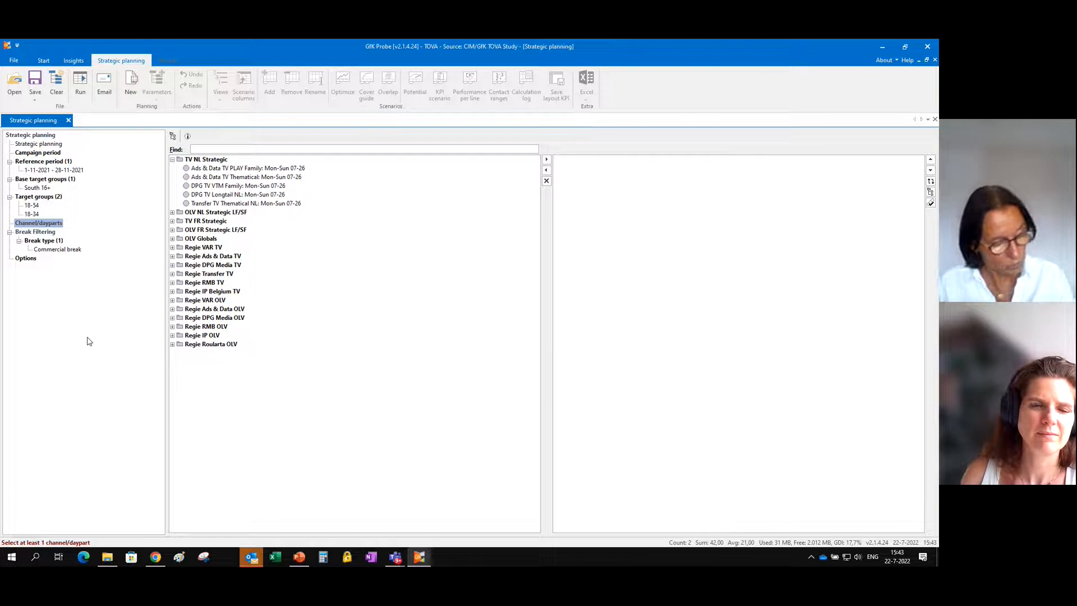
click(172, 221)
drag(204, 230, 224, 257)
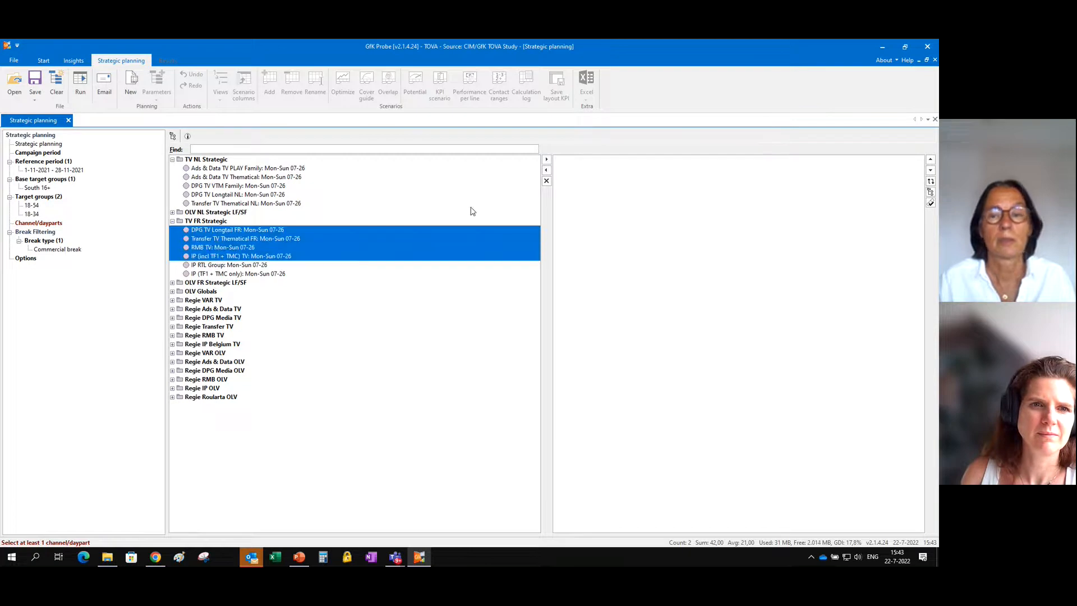
click(546, 160)
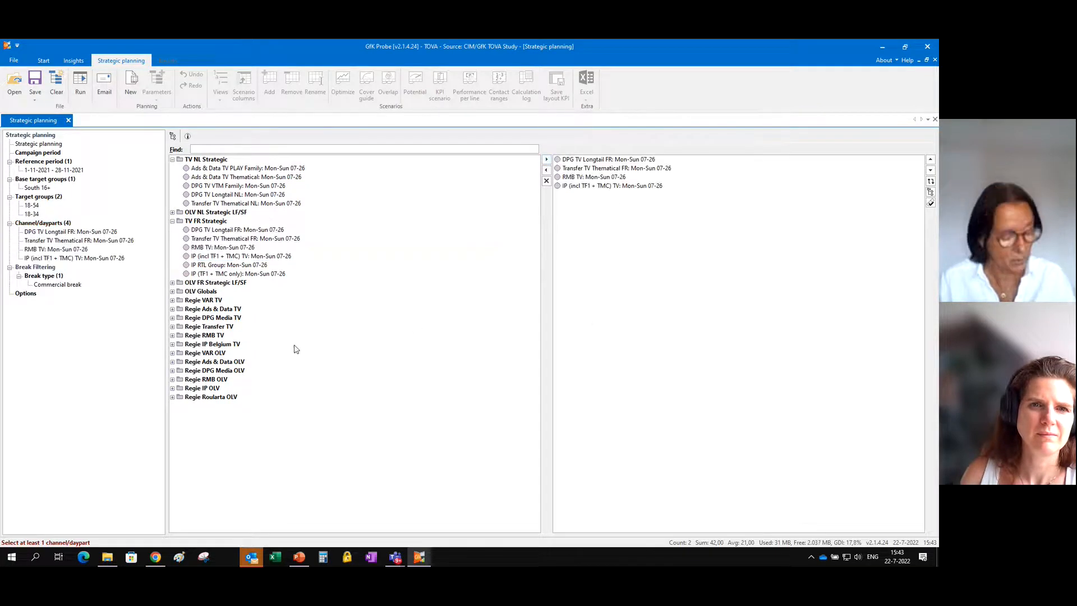
- Add the online video channels LF OLV on RMB, LF OLV on IP and YouTube Unskippable Preroll to the channel/dayparts
click(172, 283)
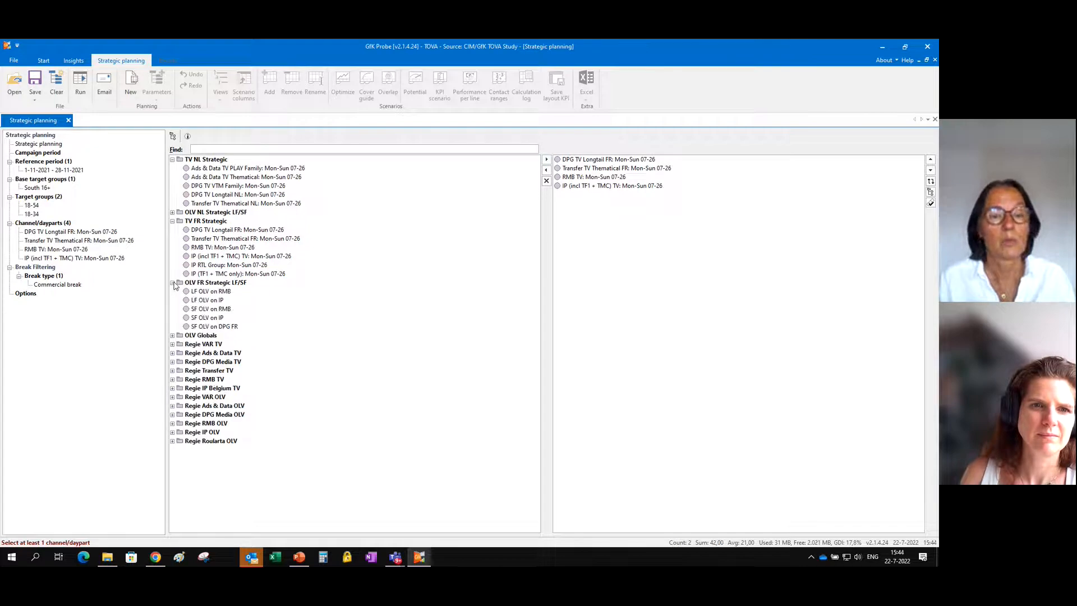
click(216, 294)
ctrl+click(222, 303)
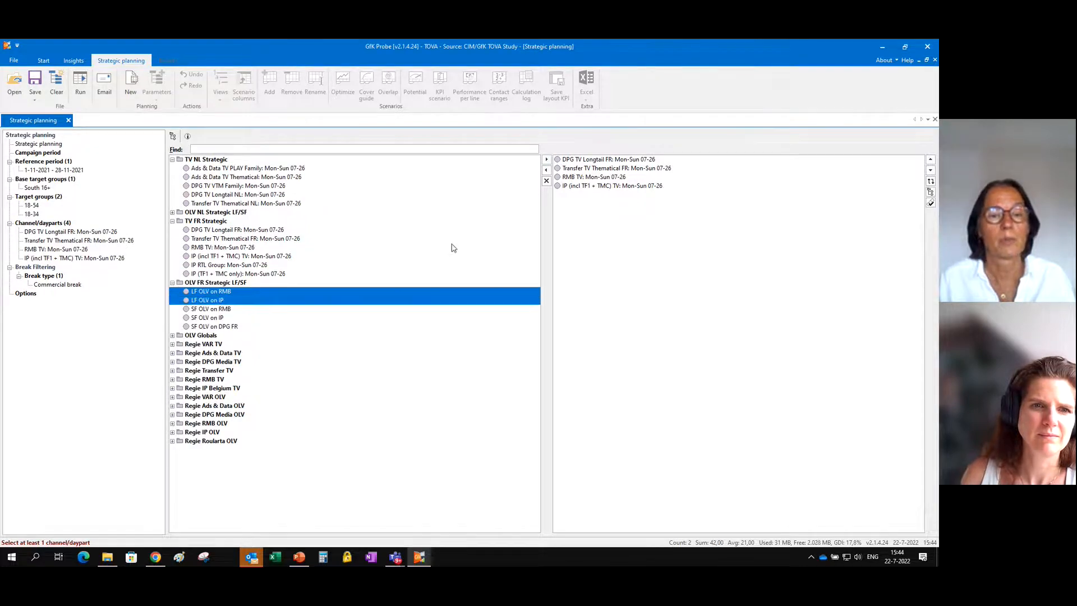
click(546, 159)
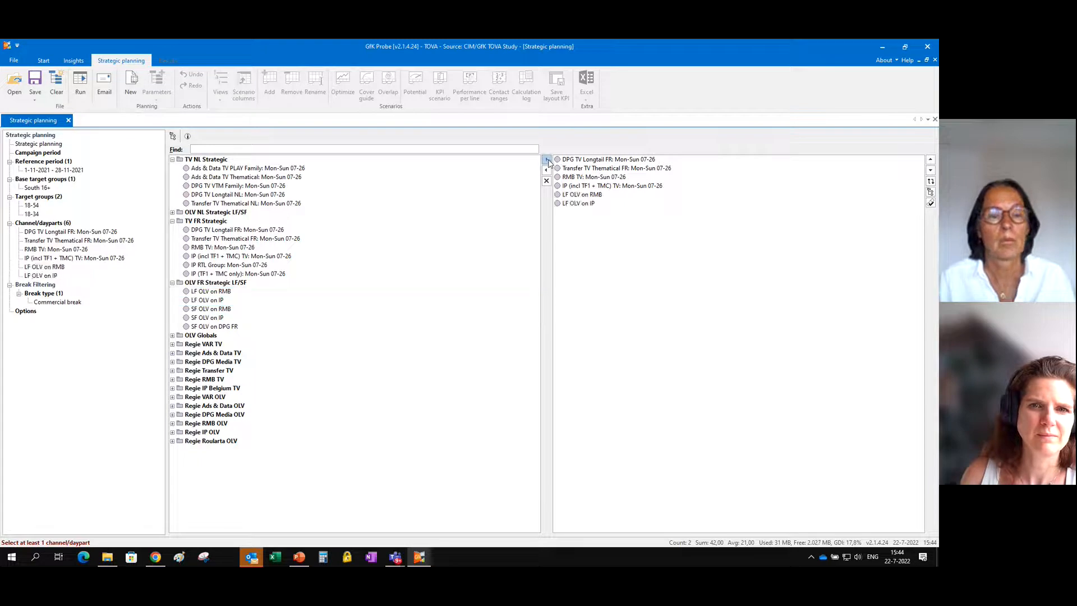
click(173, 335)
double_click(236, 354)
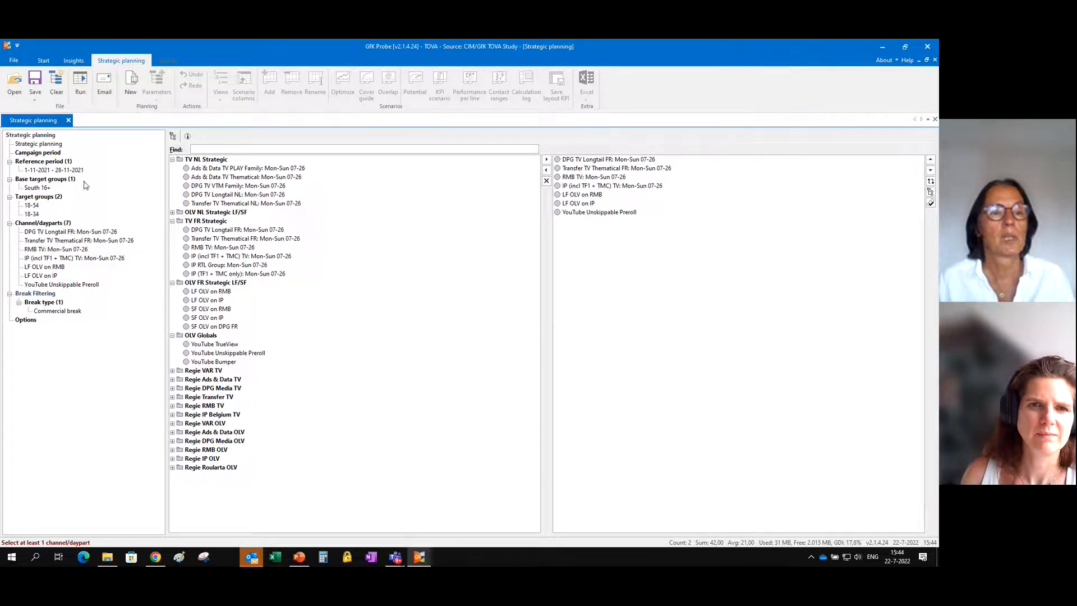
- Run the strategic planning in a maximized window and set Plan C/GRP EQ to 800 for the four TV channels
click(80, 84)
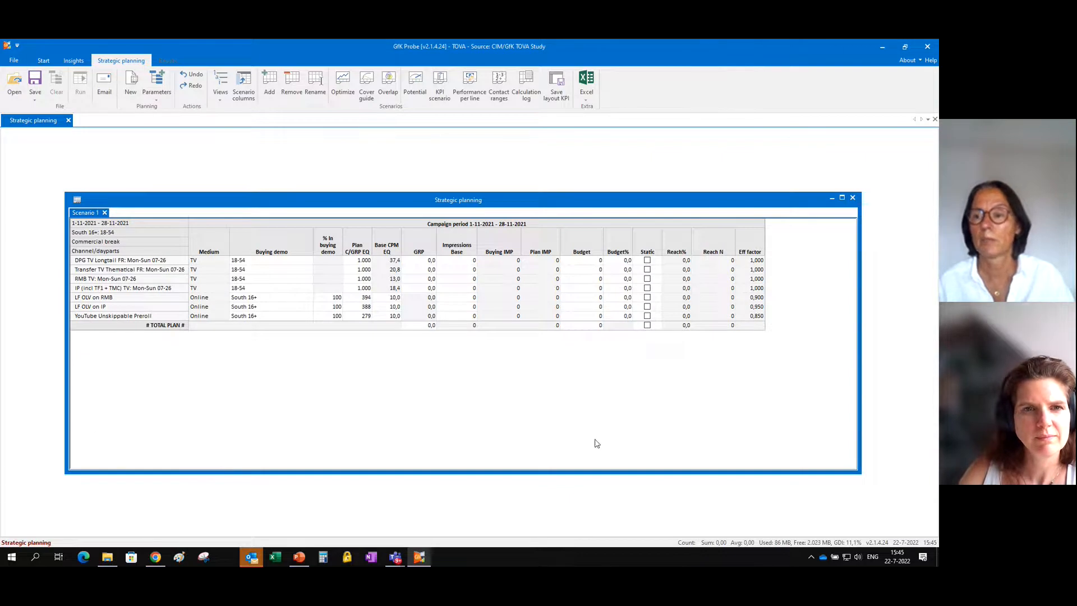
click(842, 198)
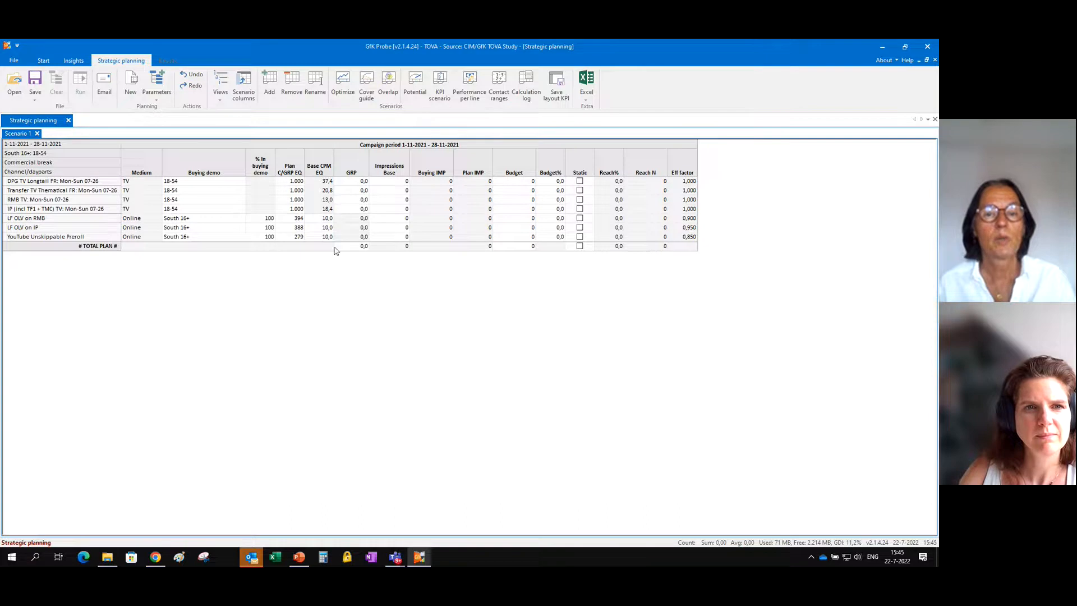
drag(296, 181, 299, 210)
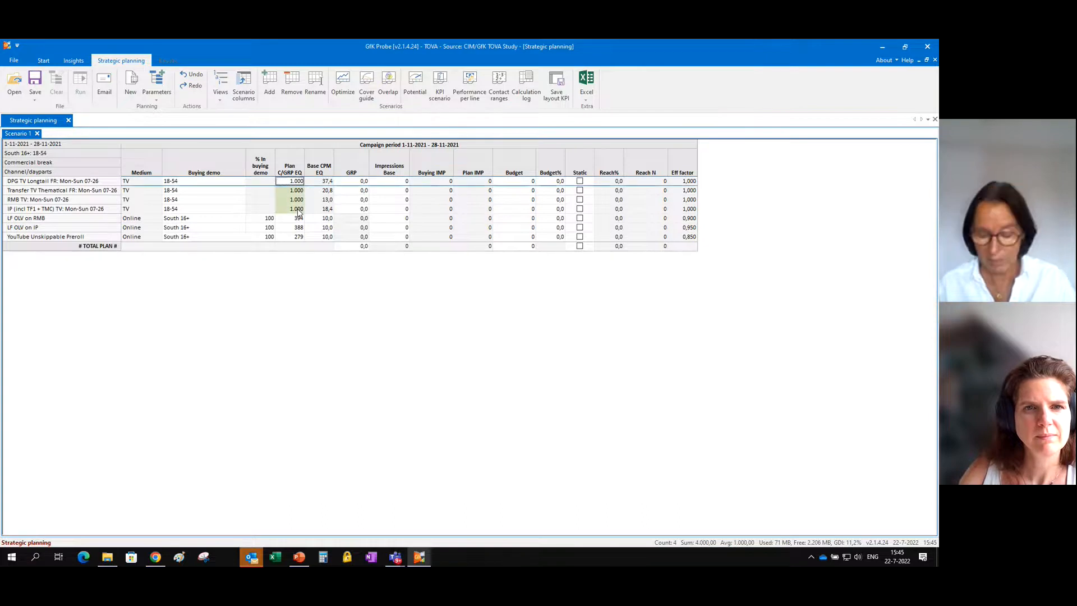
text(500)
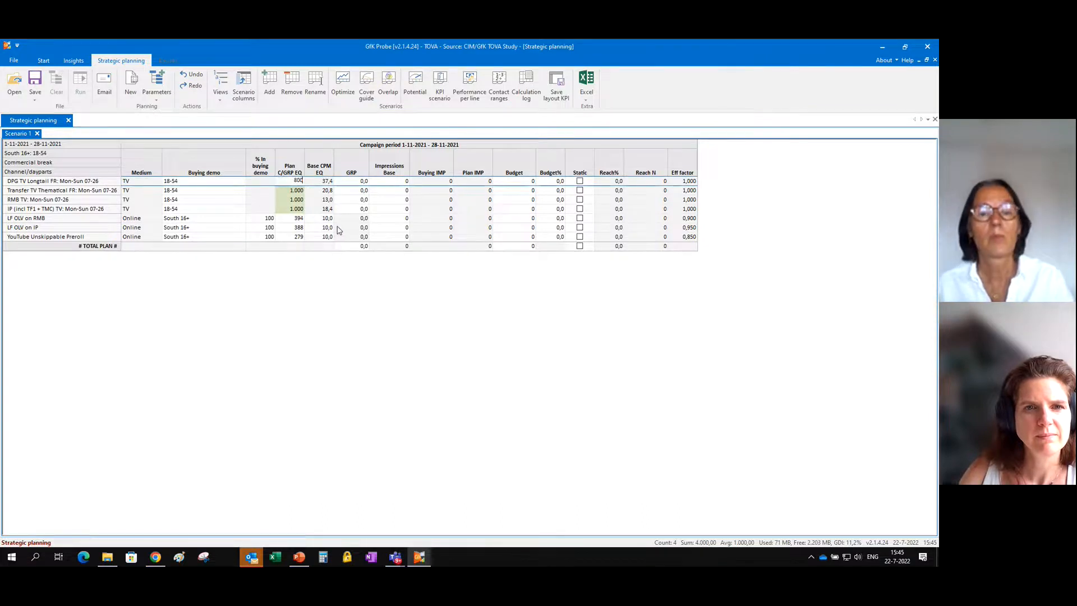
- Set Base CPM EQ to 20 for LF OLV on RMB and LF OLV on IP, and to 12 for YouTube Unskippable Preroll
drag(327, 219, 327, 225)
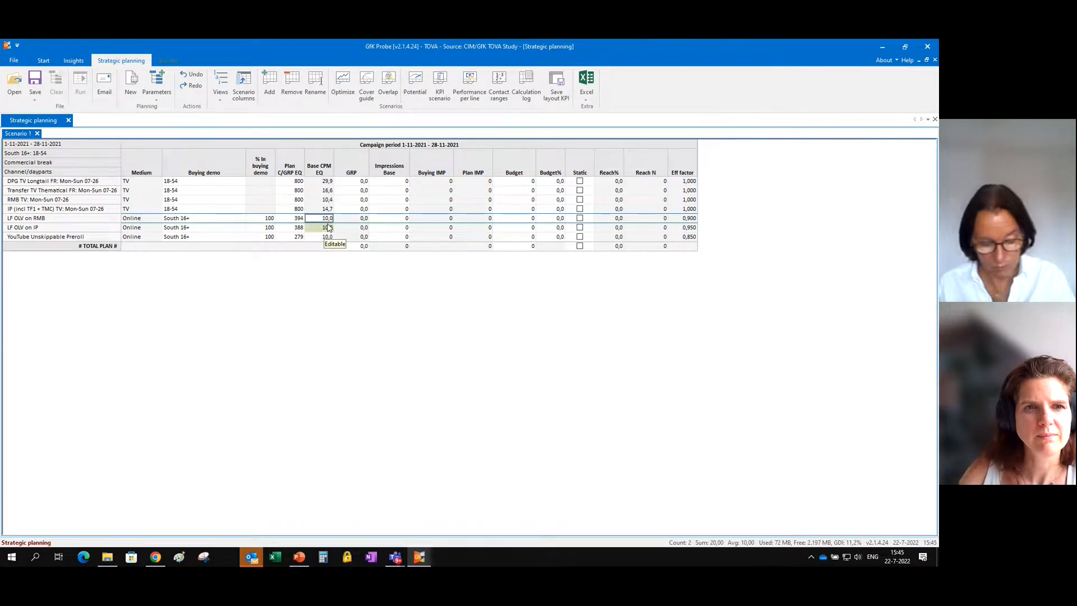
text(20)
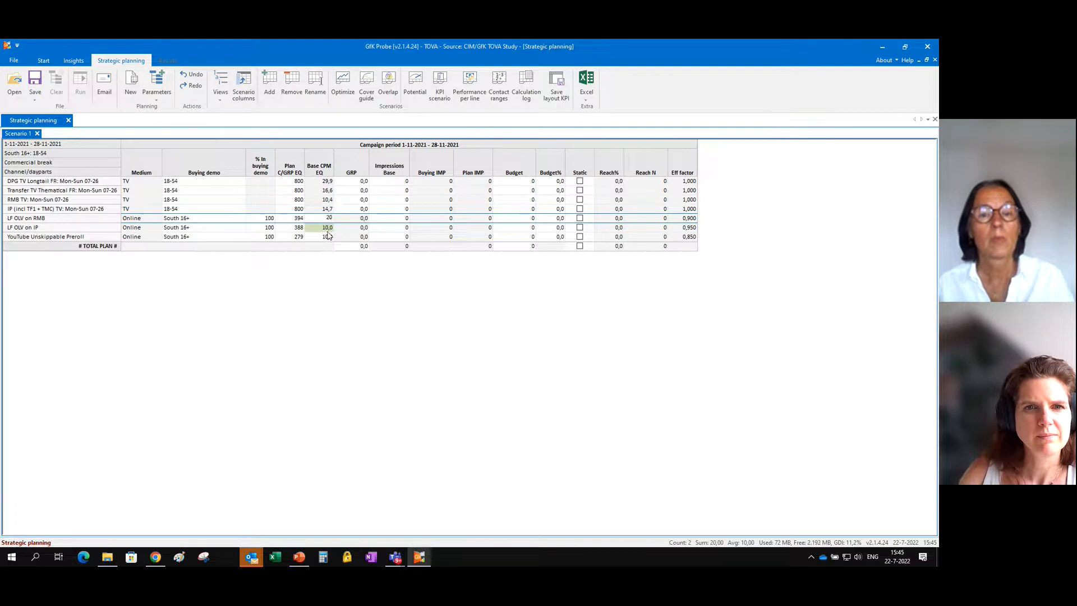
click(330, 237)
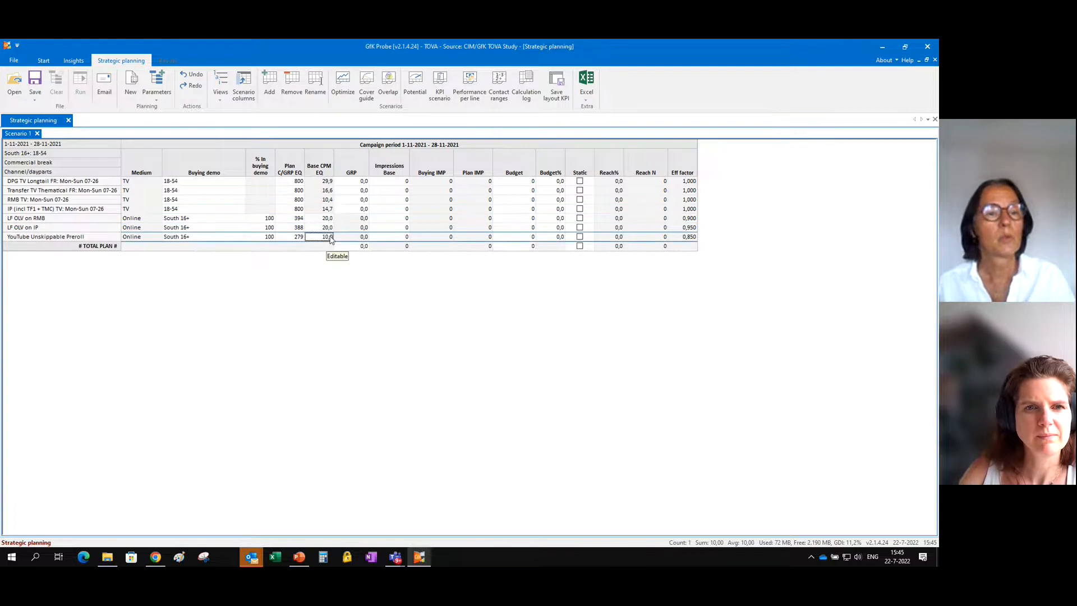
text(12)
key(Return)
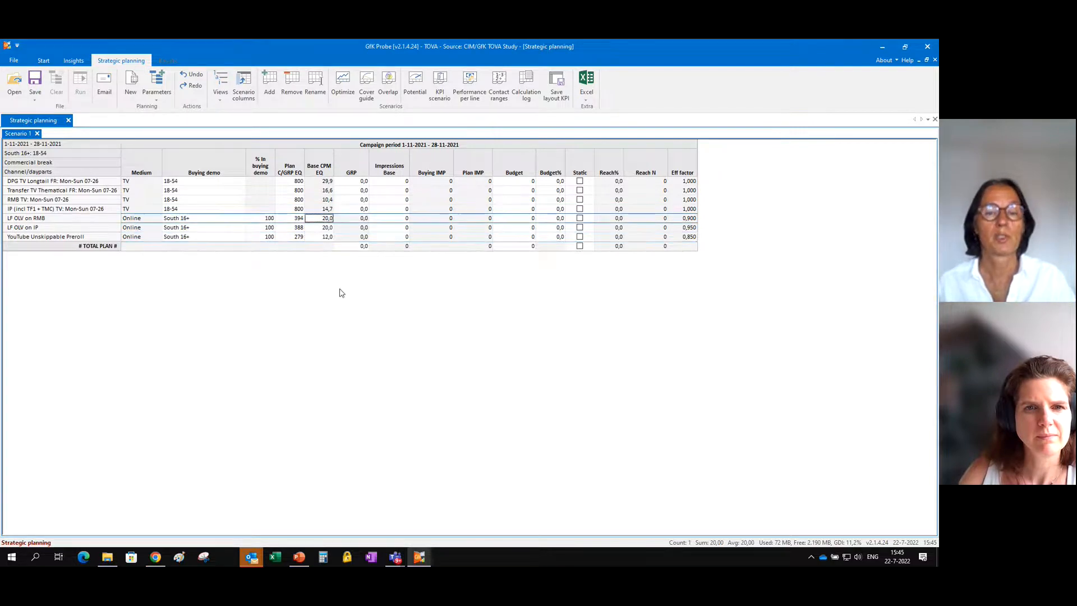
click(330, 237)
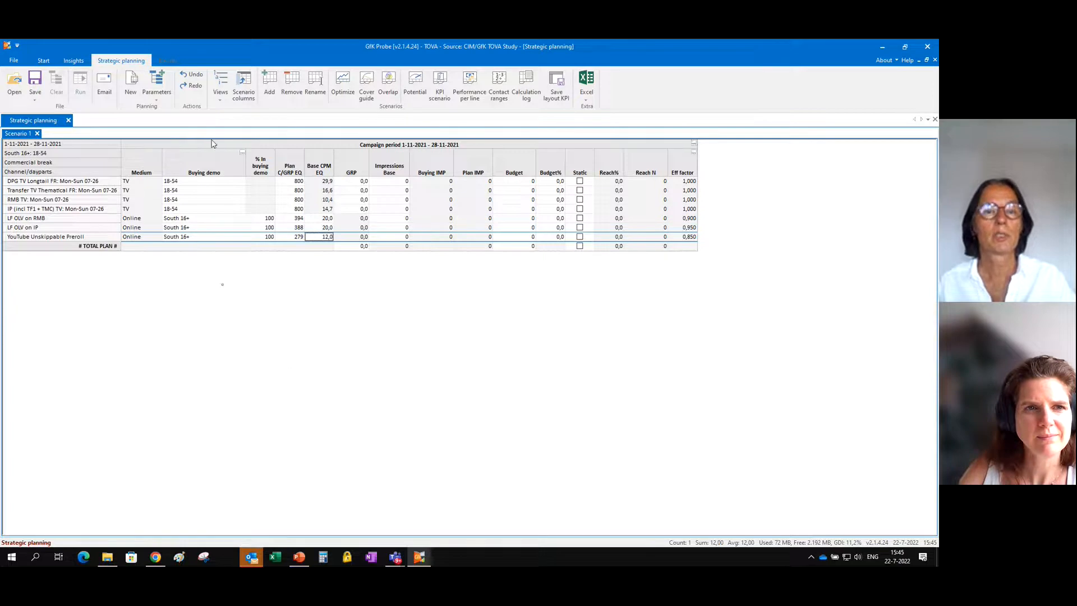
- Show the User grouping column in the scenario table
click(239, 99)
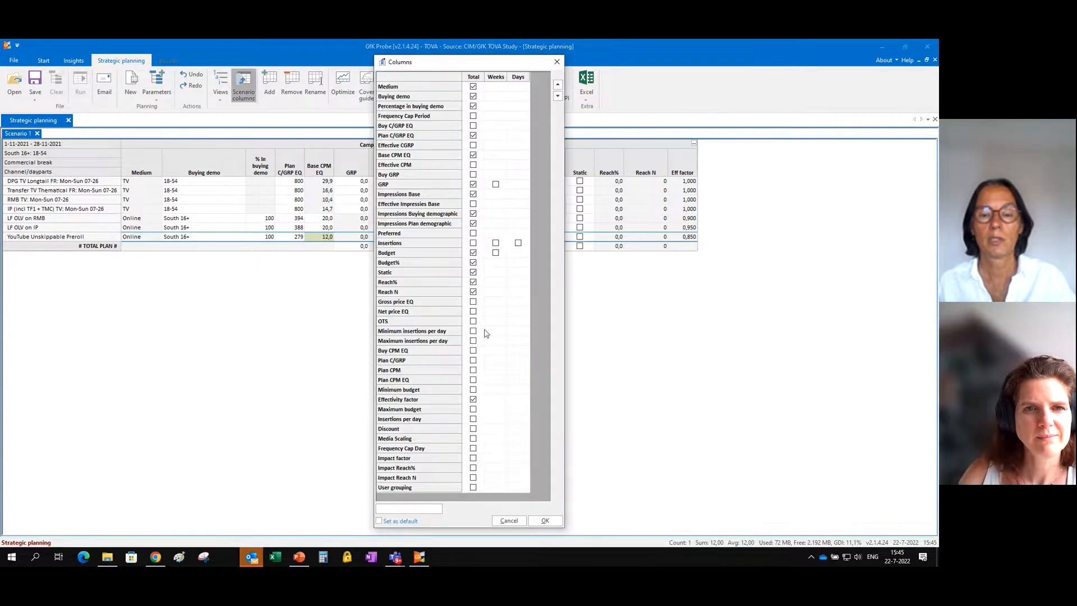
click(473, 487)
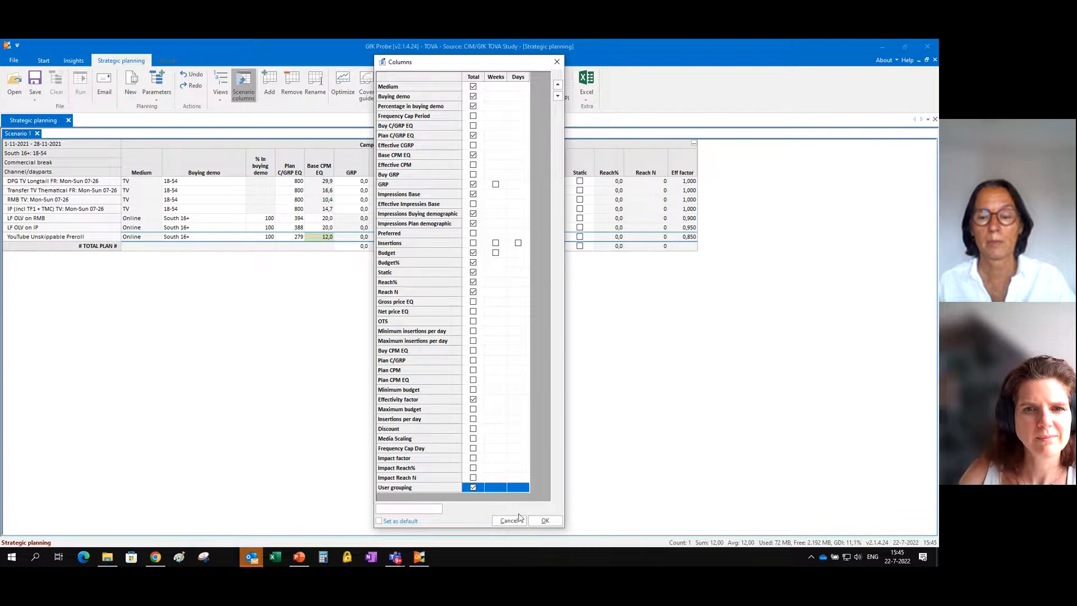
click(545, 520)
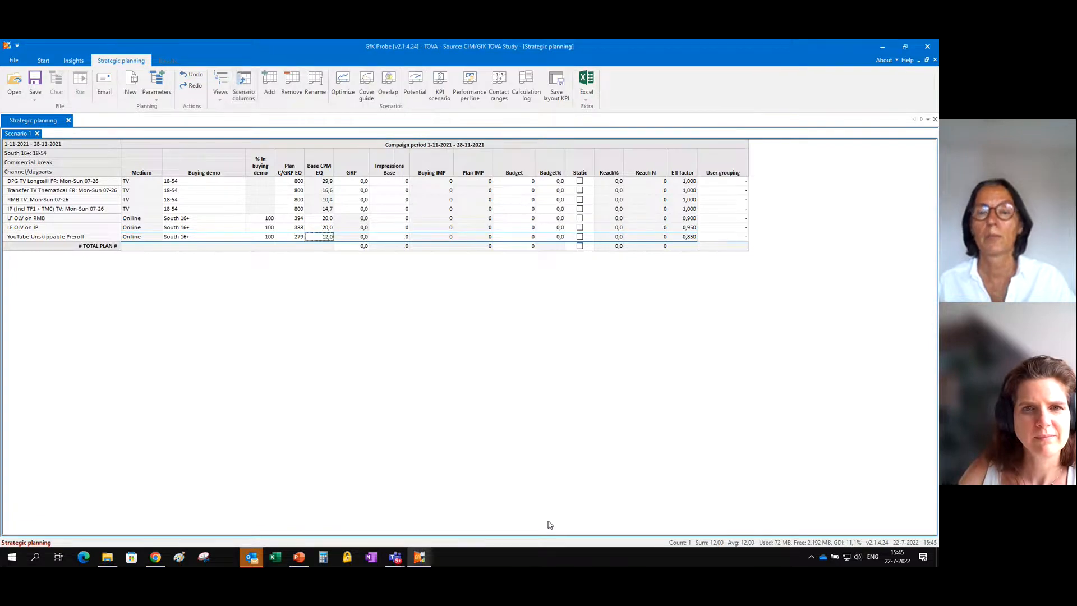
- Switch to the TV vs Online Video view and assign the TV row to the TV user grouping
click(227, 103)
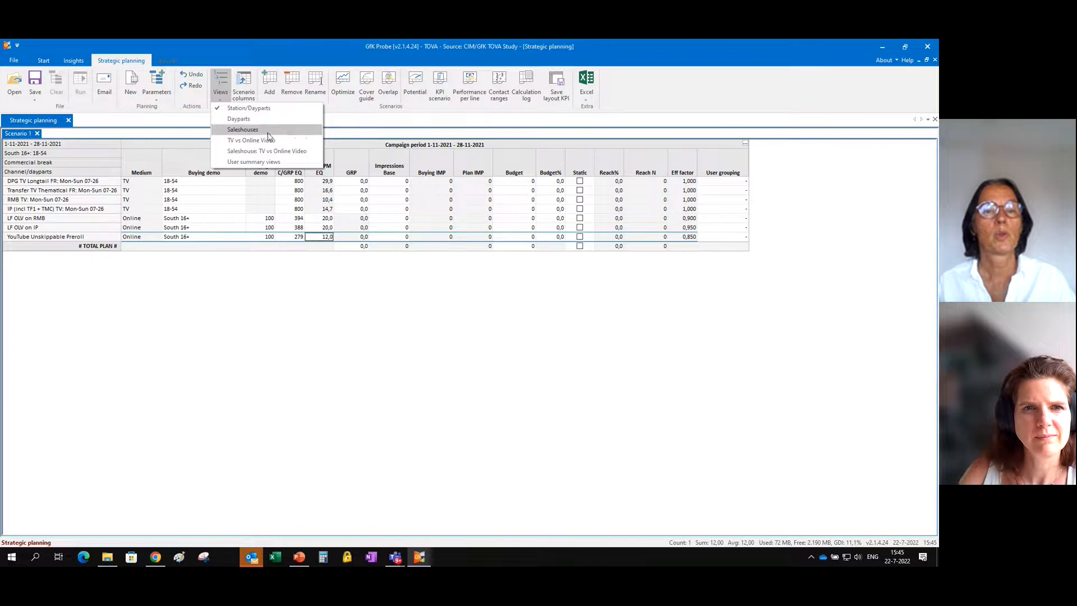
click(251, 140)
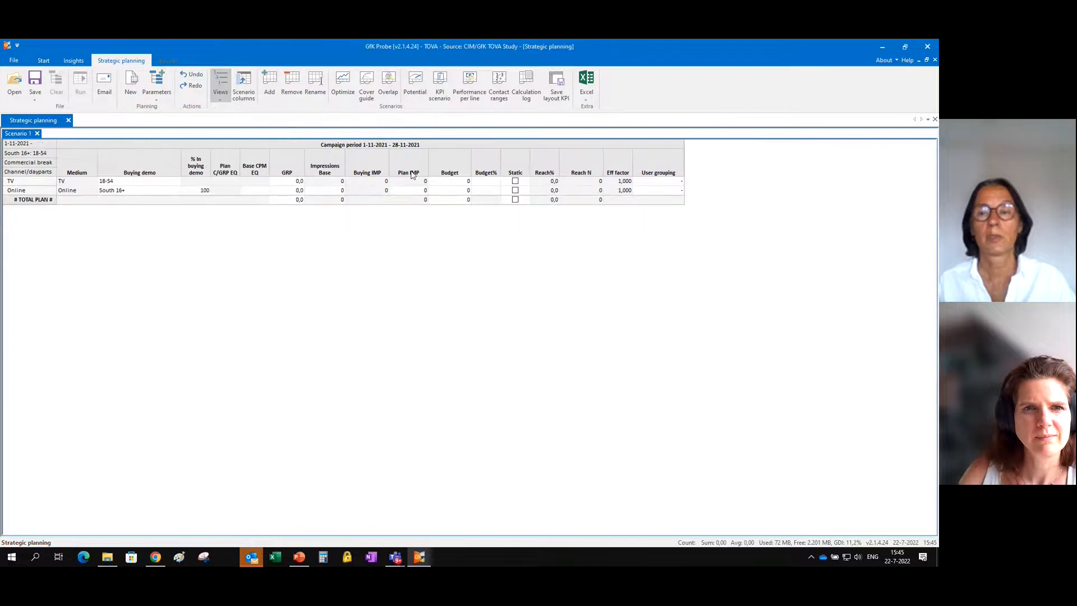
click(671, 182)
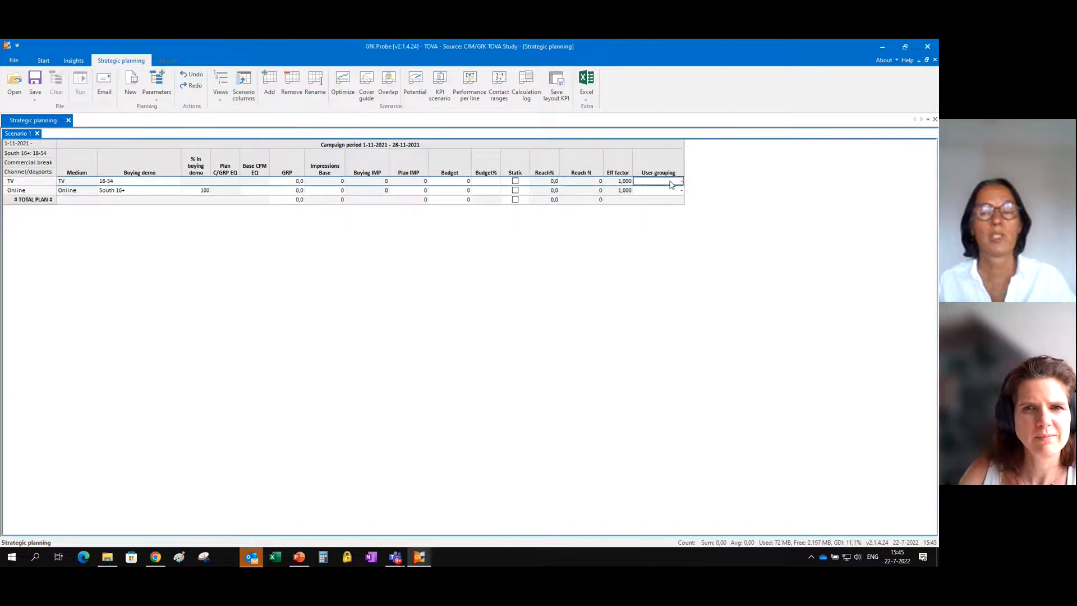
click(671, 183)
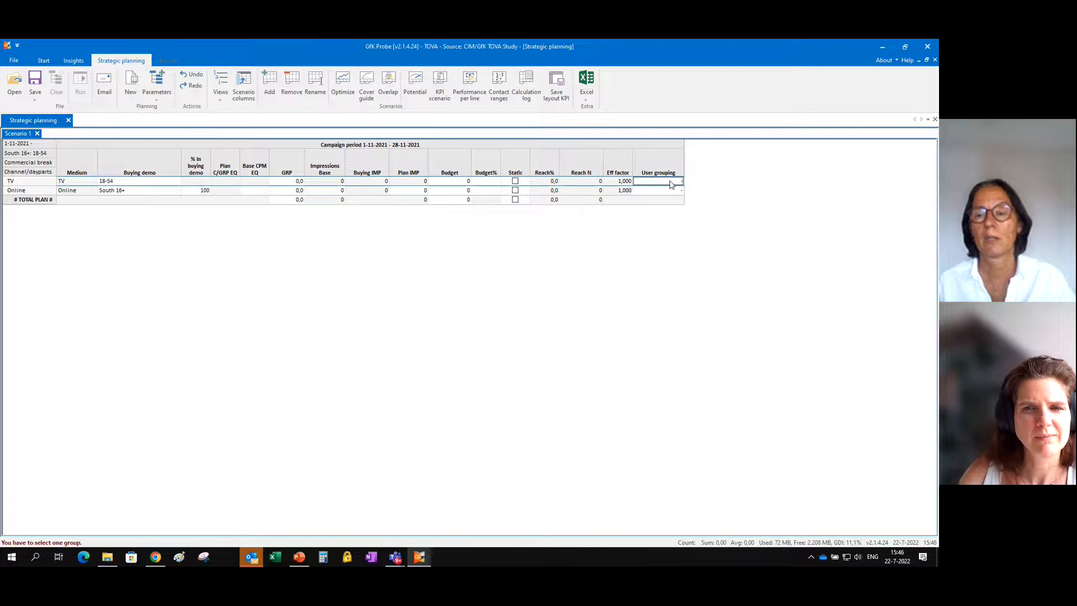
click(120, 137)
double_click(121, 140)
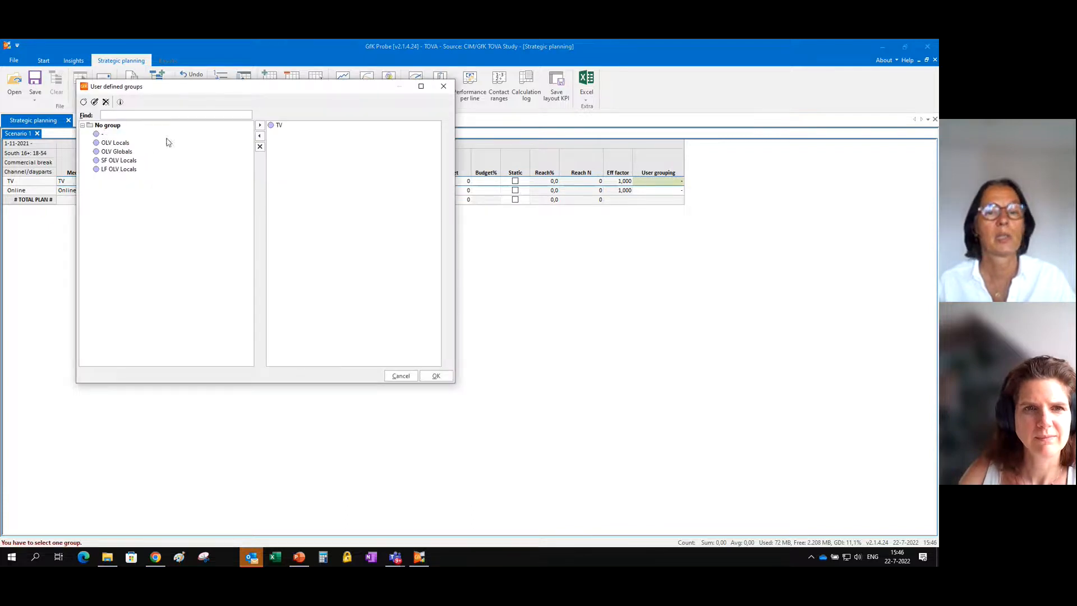
click(435, 376)
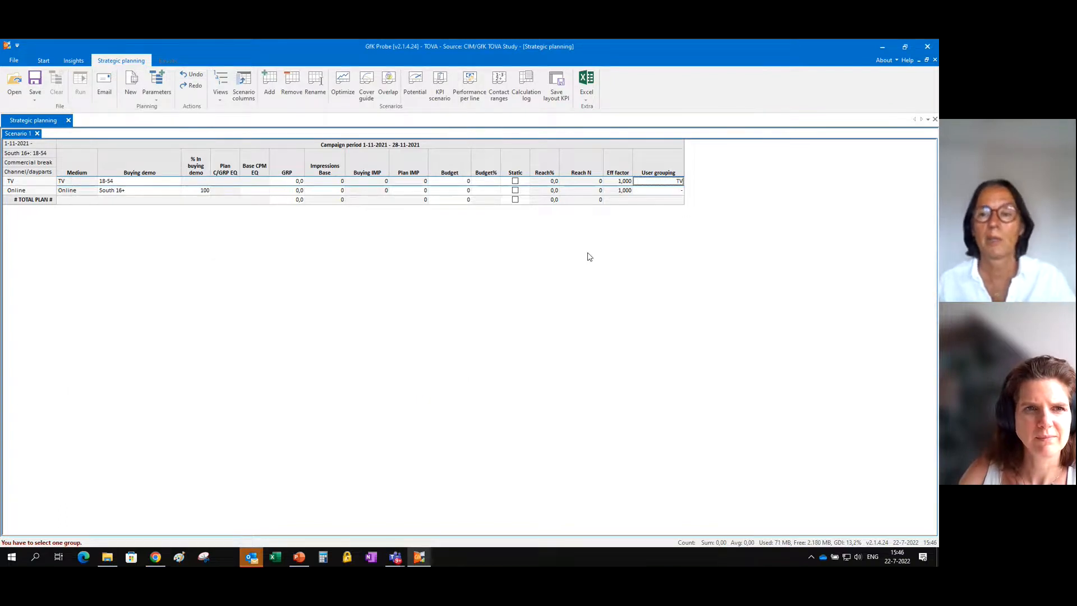
- Assign the Online row to the LF OLV Locals user grouping
click(679, 192)
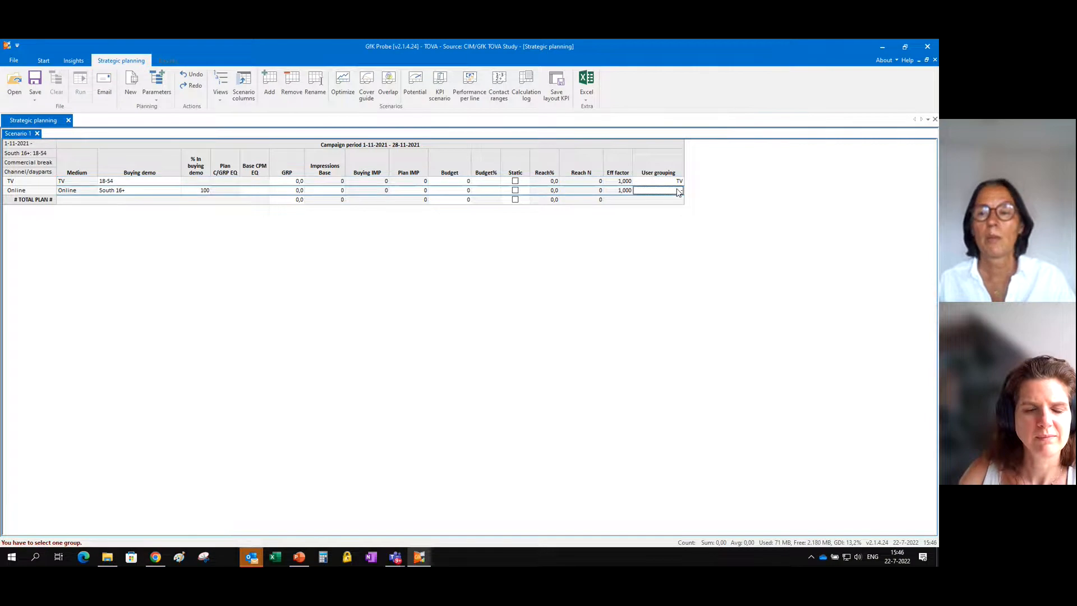
click(679, 193)
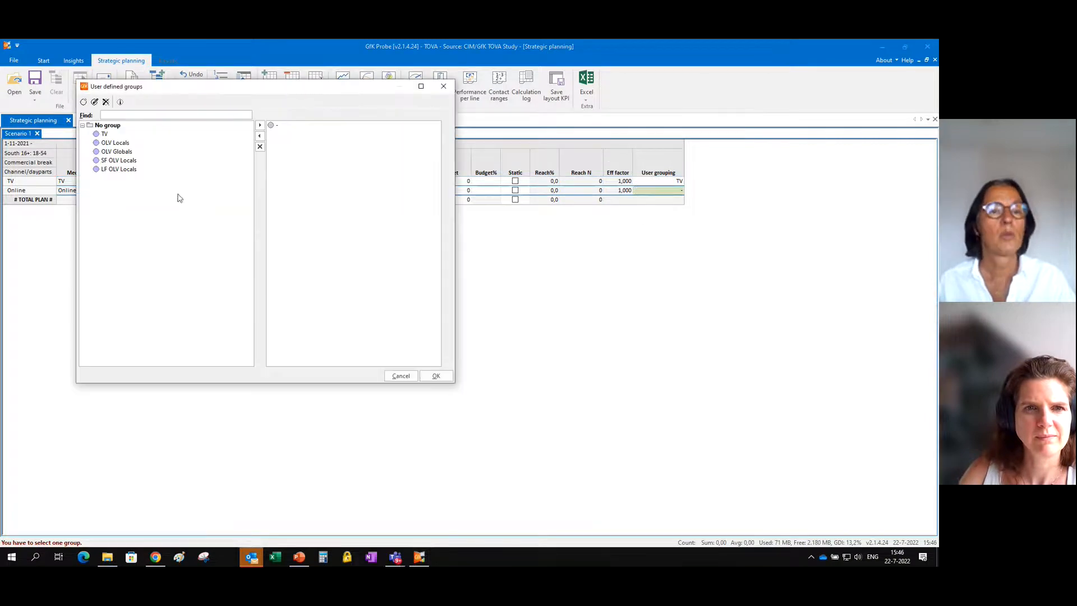
double_click(128, 169)
click(436, 375)
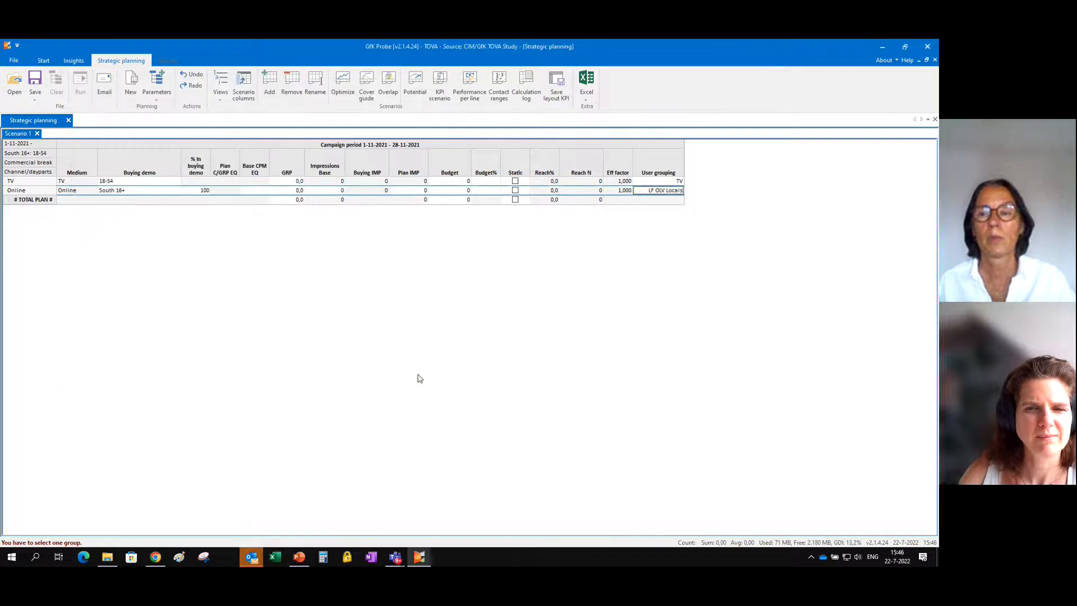
- Switch to the Station/Dayparts view and assign YouTube Unskippable Preroll to the OLV Globals user grouping instead of LF OLV Locals
click(220, 85)
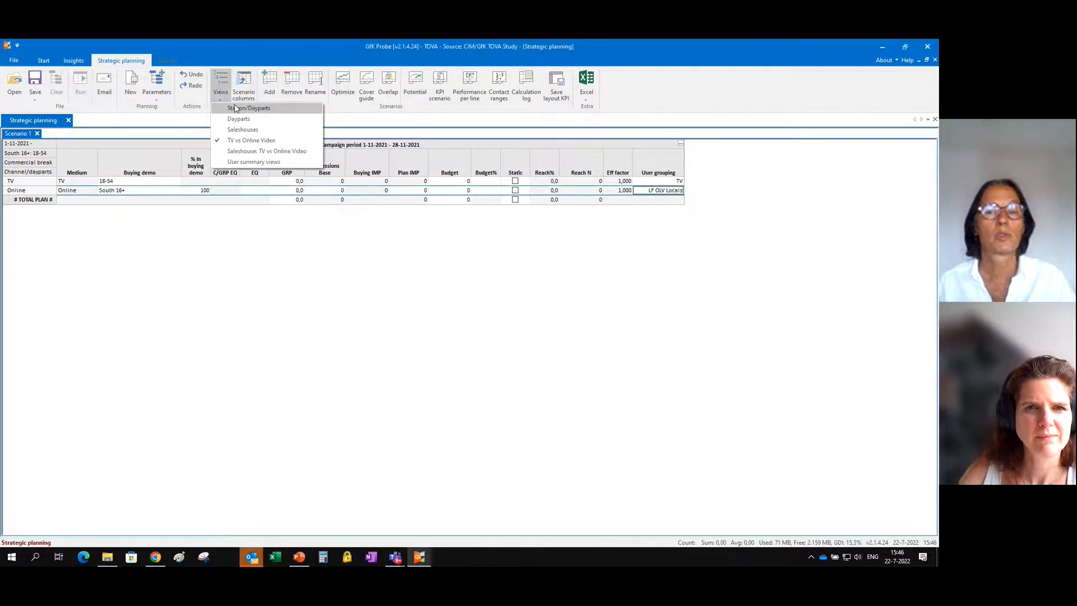
click(233, 106)
click(747, 240)
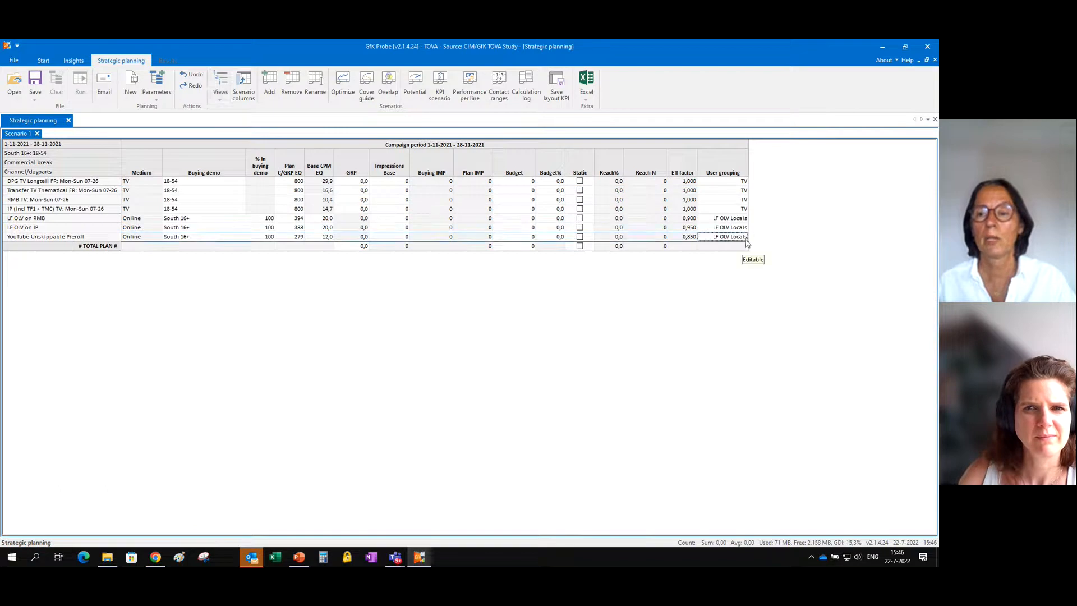
double_click(741, 238)
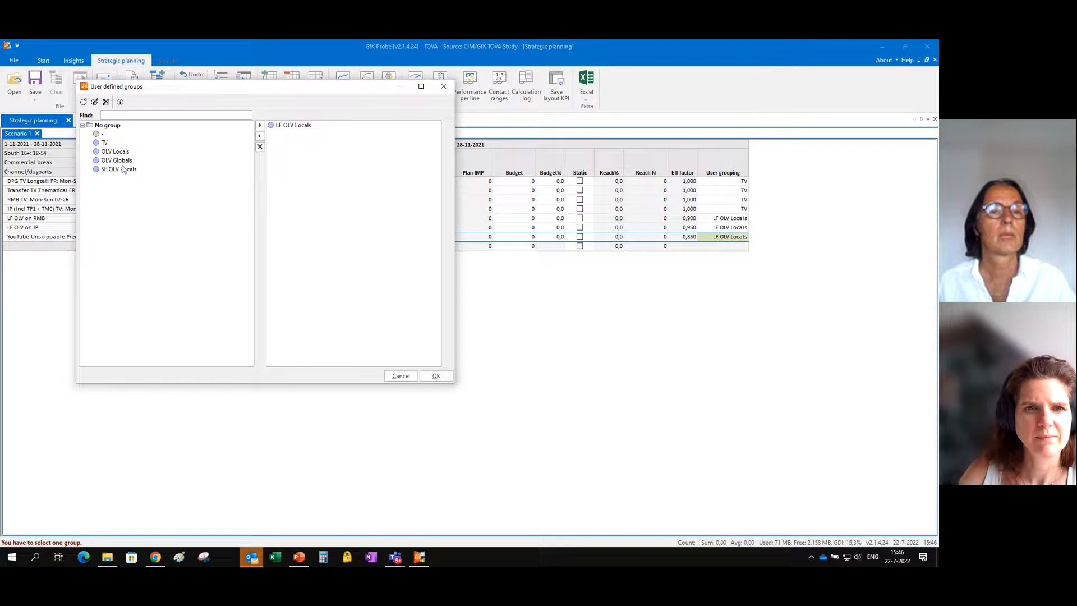
drag(124, 163, 296, 140)
click(435, 376)
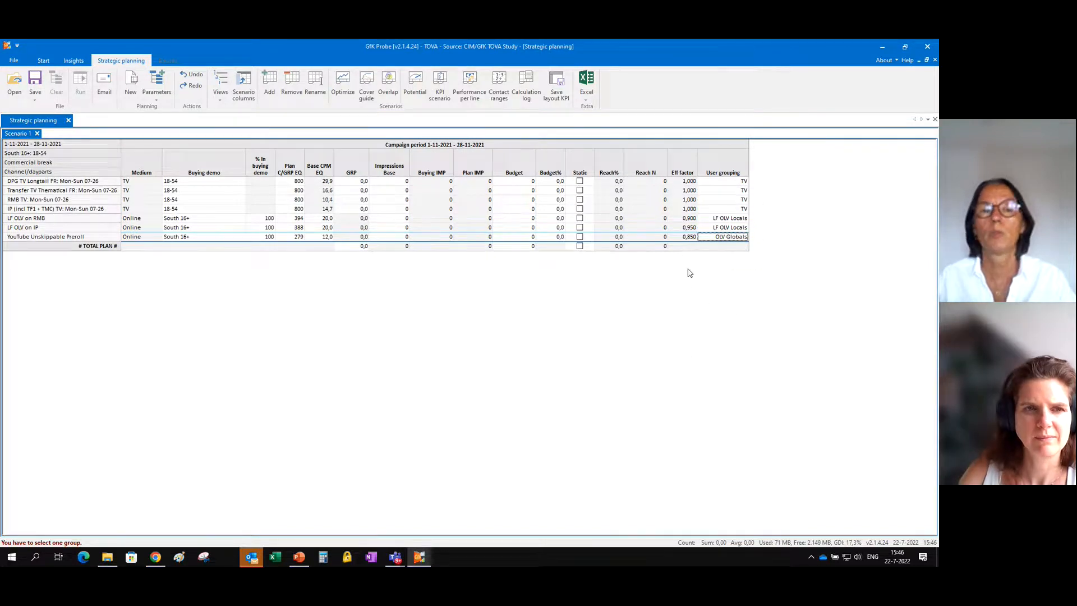
- Switch to the user summary view and set the TV row's budget to 130k
click(222, 100)
click(300, 162)
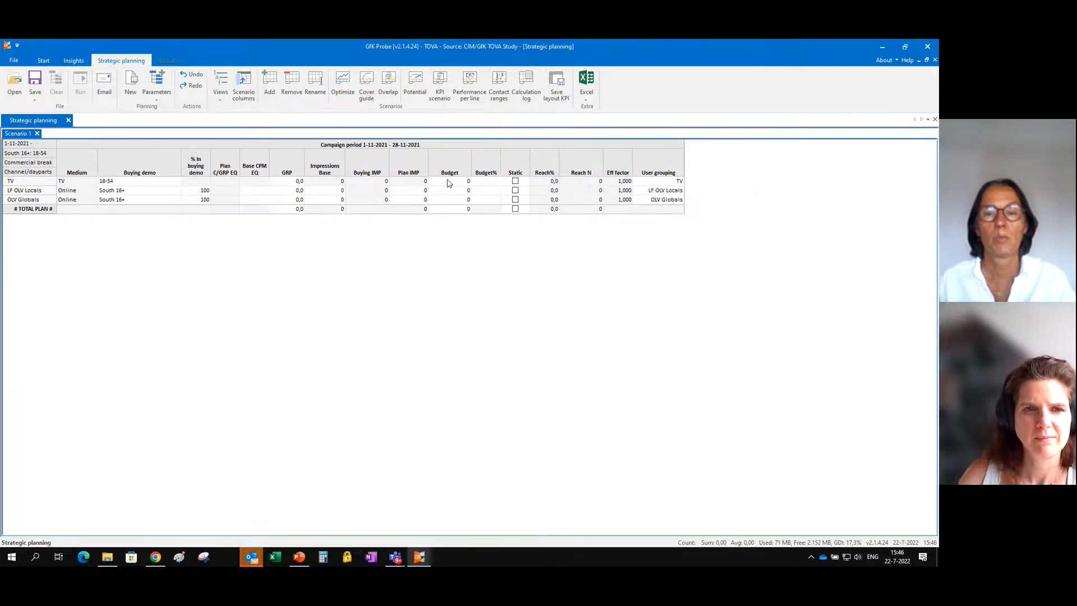
click(455, 190)
click(457, 200)
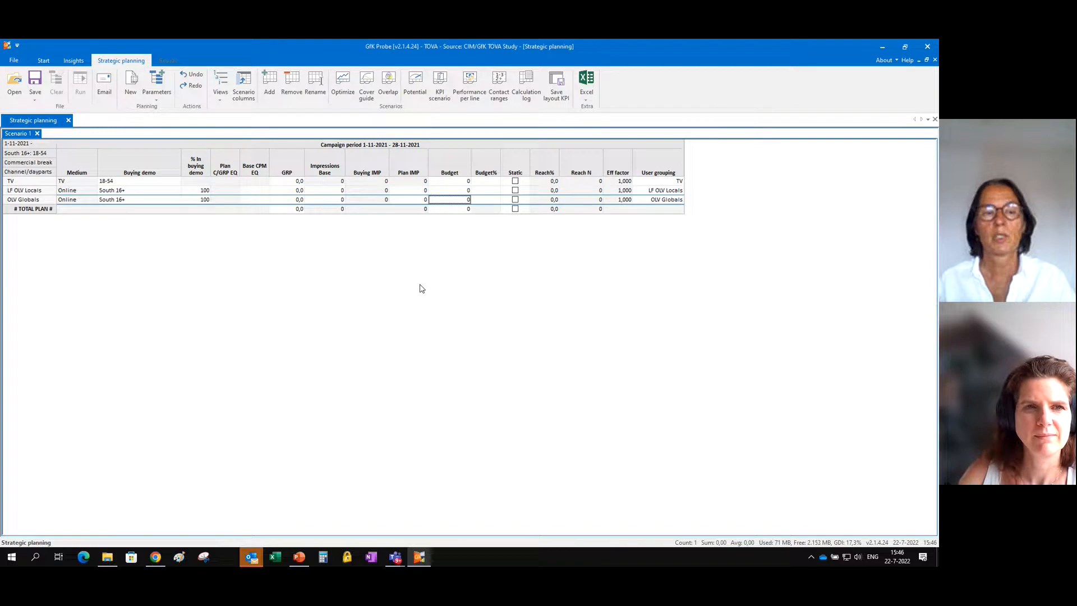
click(453, 182)
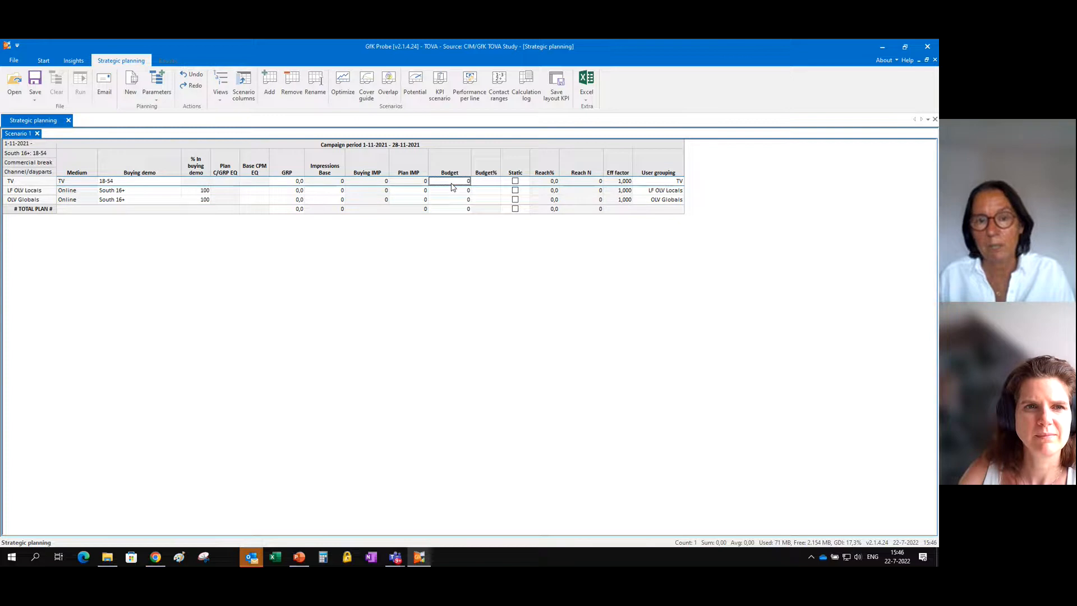
text(130k)
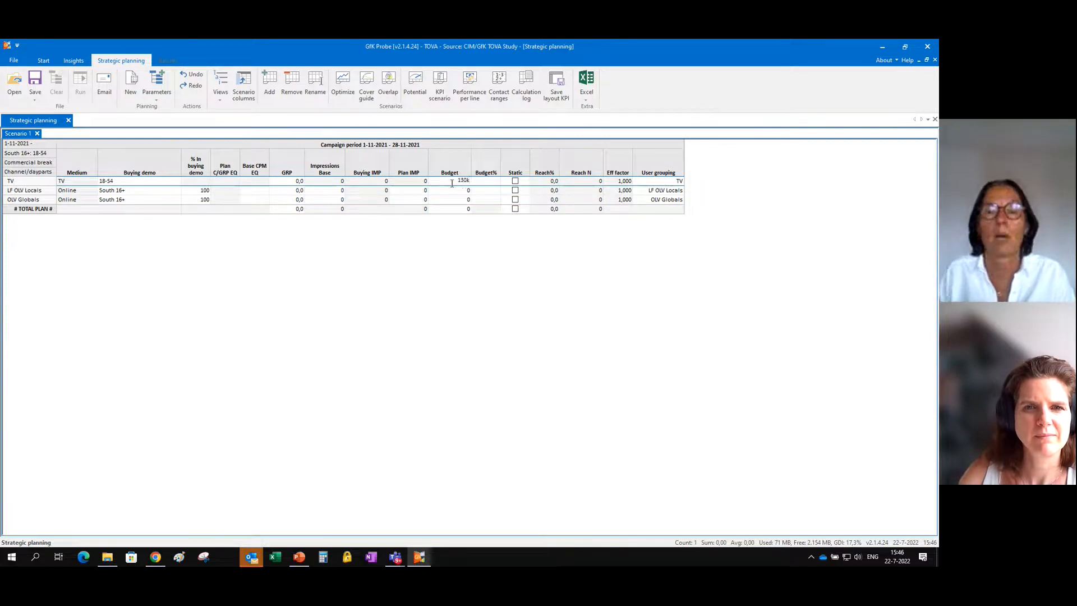
key(Return)
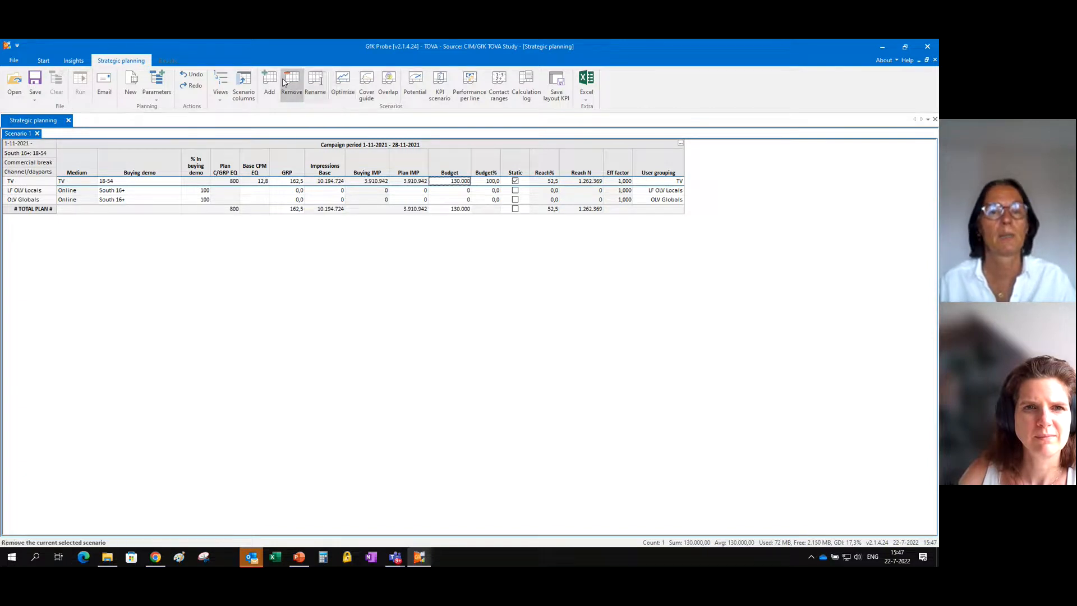
- Rename the current scenario as 130K TV
click(315, 83)
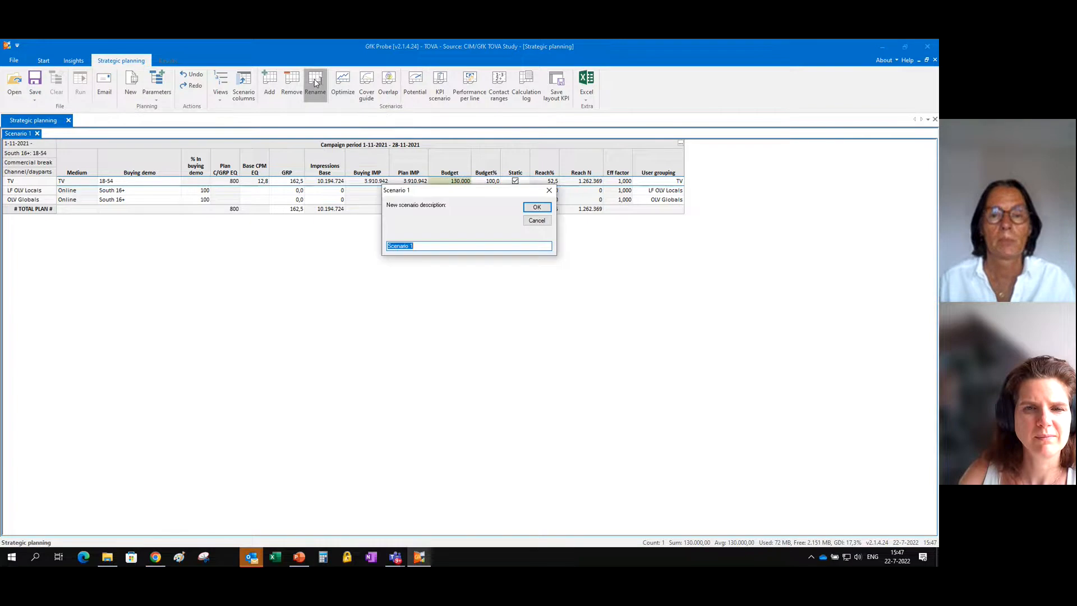
text(130K TV)
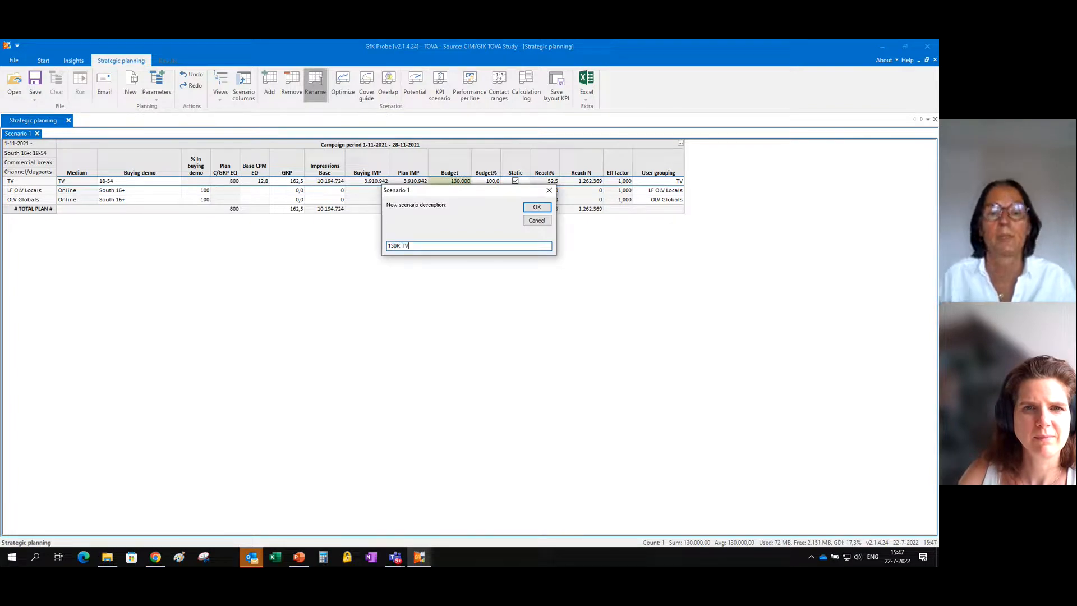
click(536, 207)
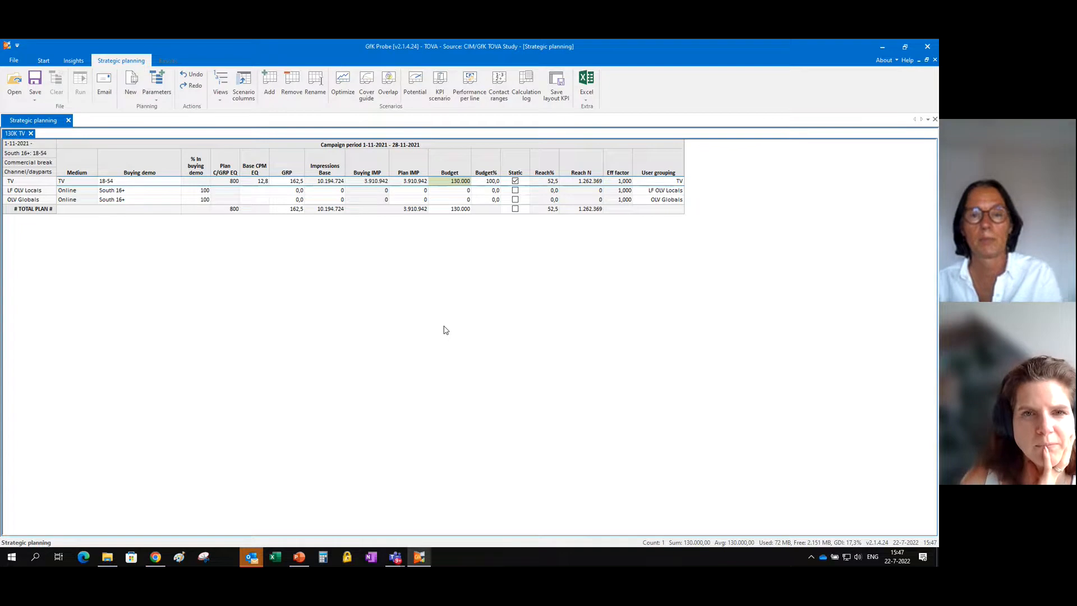
- Add a second scenario and set its LF OLV Locals budget to 13k
click(270, 84)
click(463, 191)
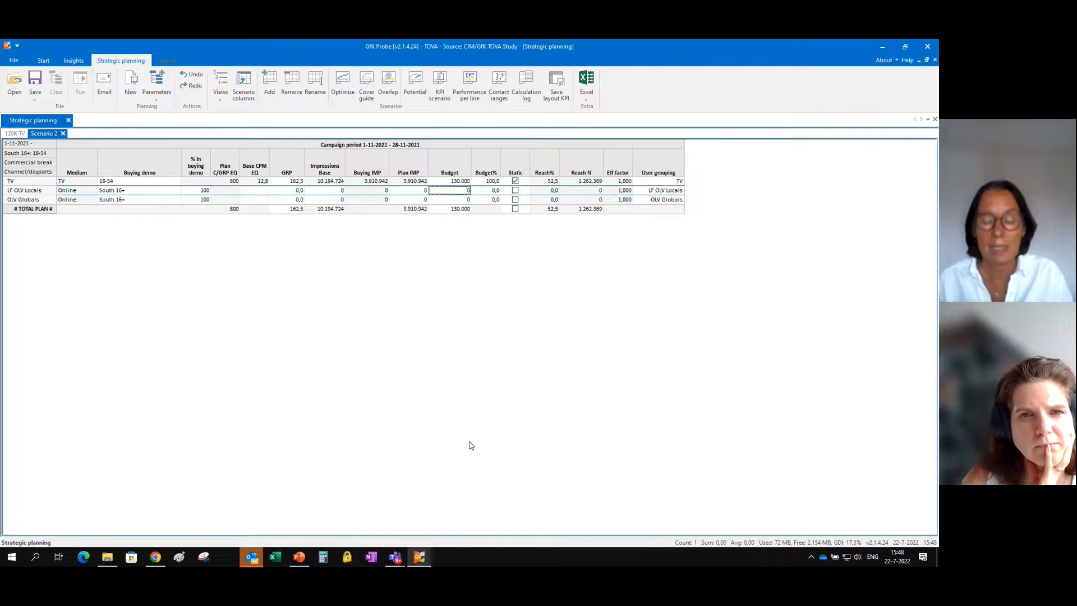
text(1)
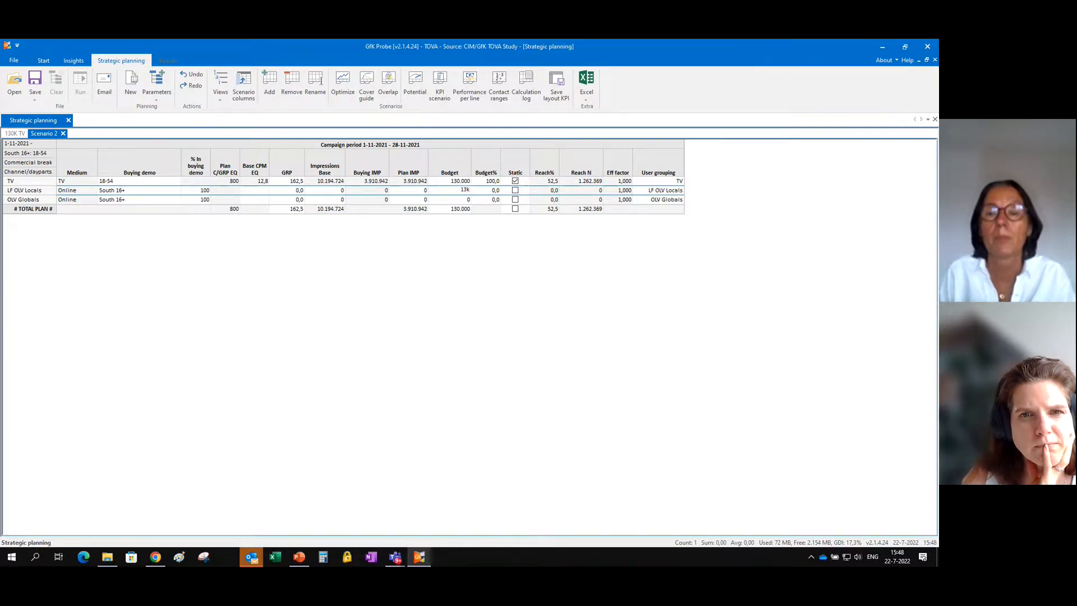
text(3k)
key(Return)
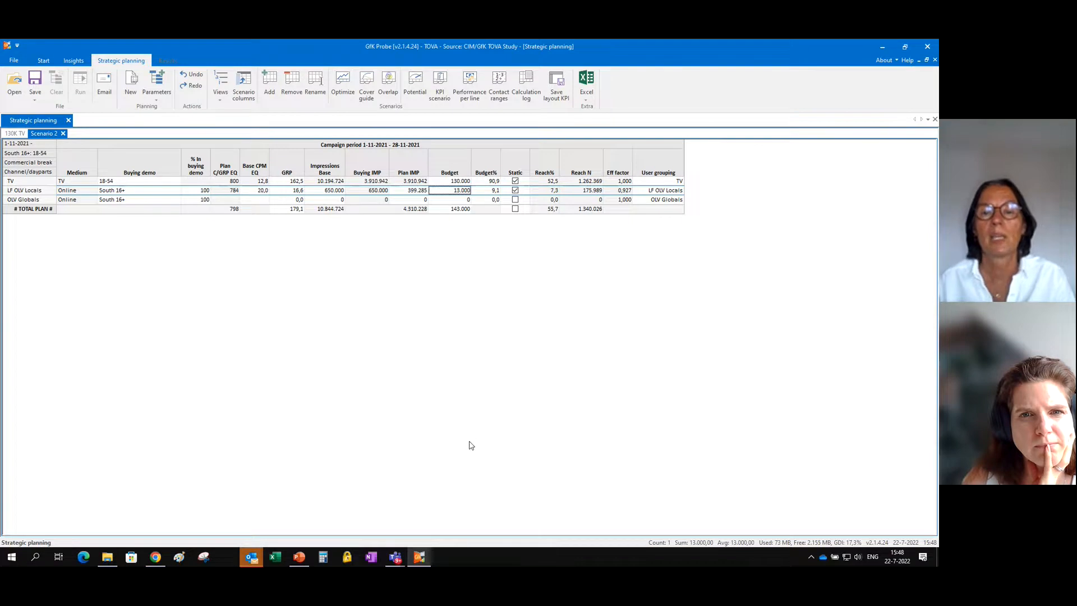
- Show the KPI scenario comparison and highlight the Reach% values of both scenarios for 18-54 and 18-34
click(460, 209)
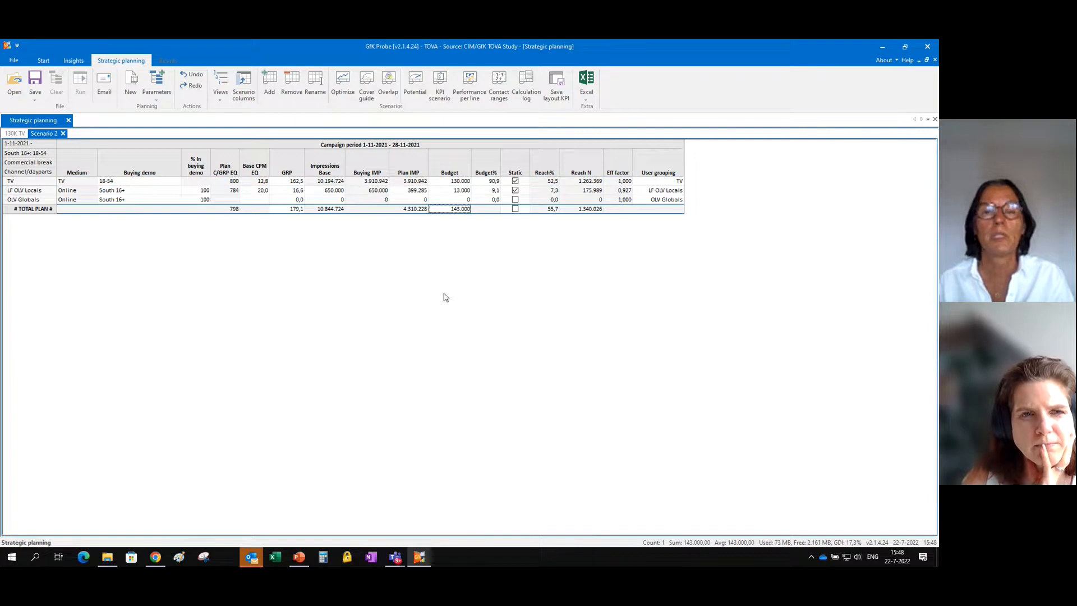
click(440, 84)
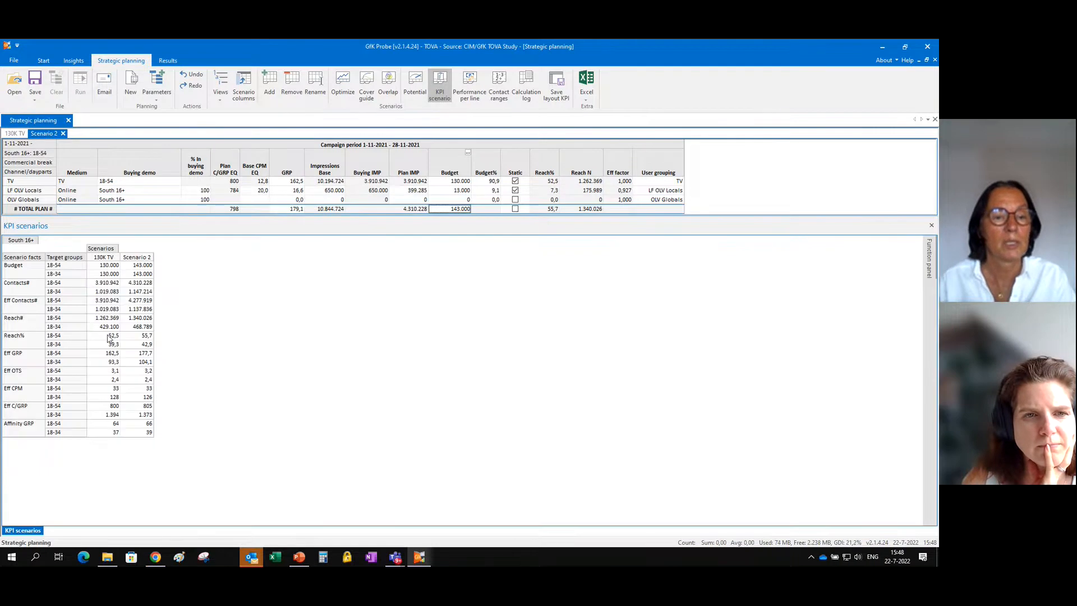
drag(109, 335, 153, 351)
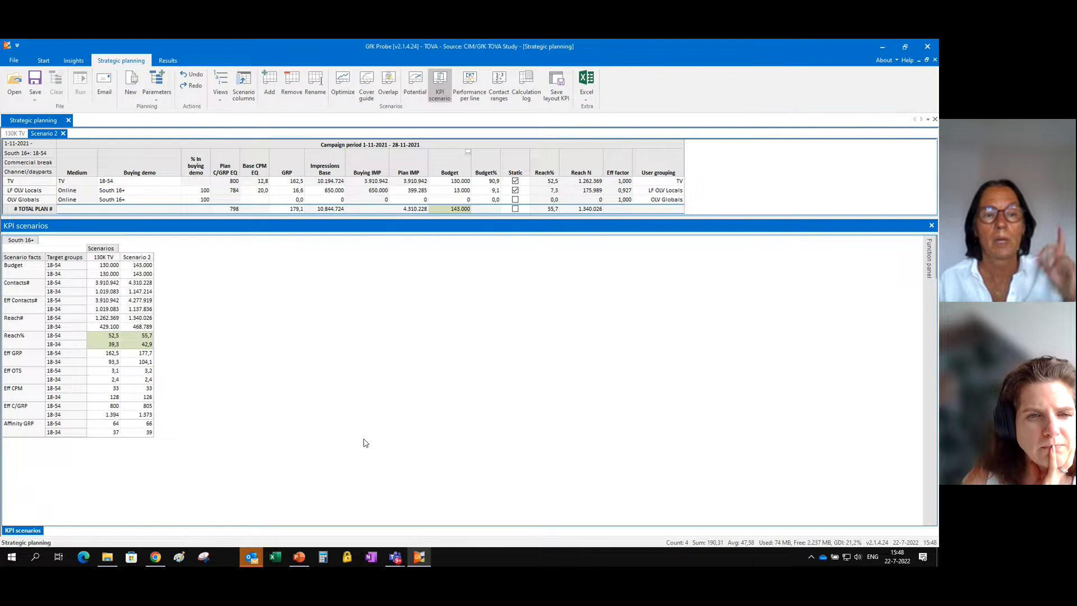
- Change the LF OLV Locals buying demo to 18-54 and compare the Reach% values of both scenarios
click(173, 191)
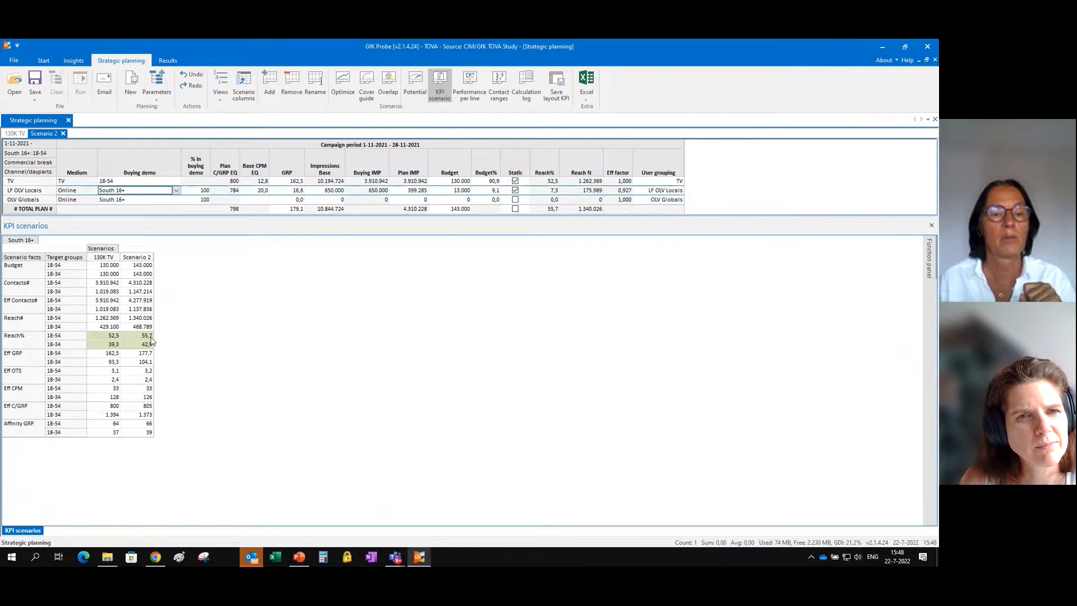
click(177, 191)
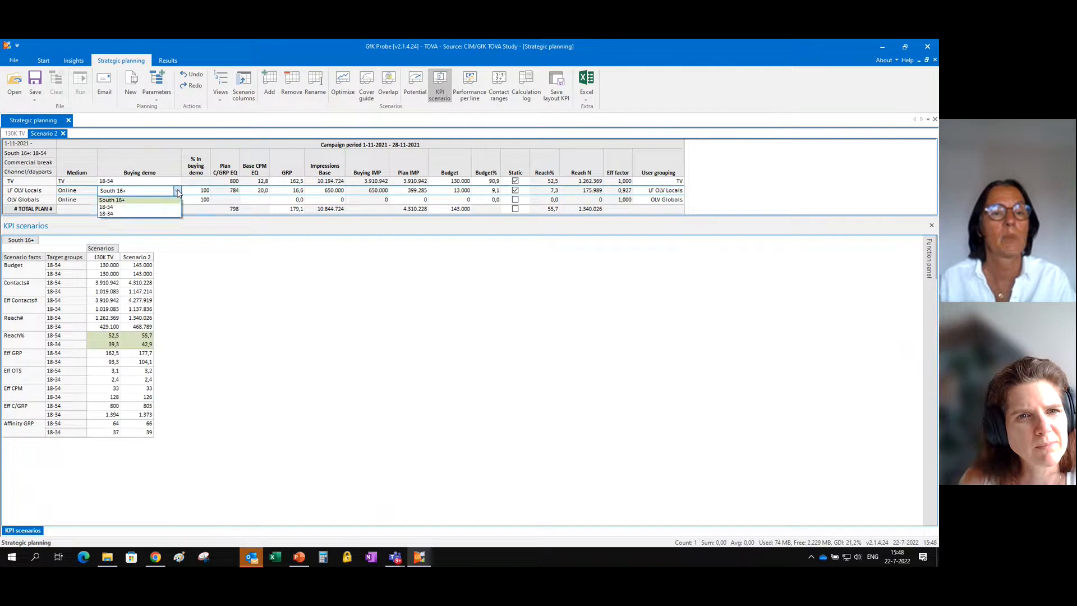
click(168, 208)
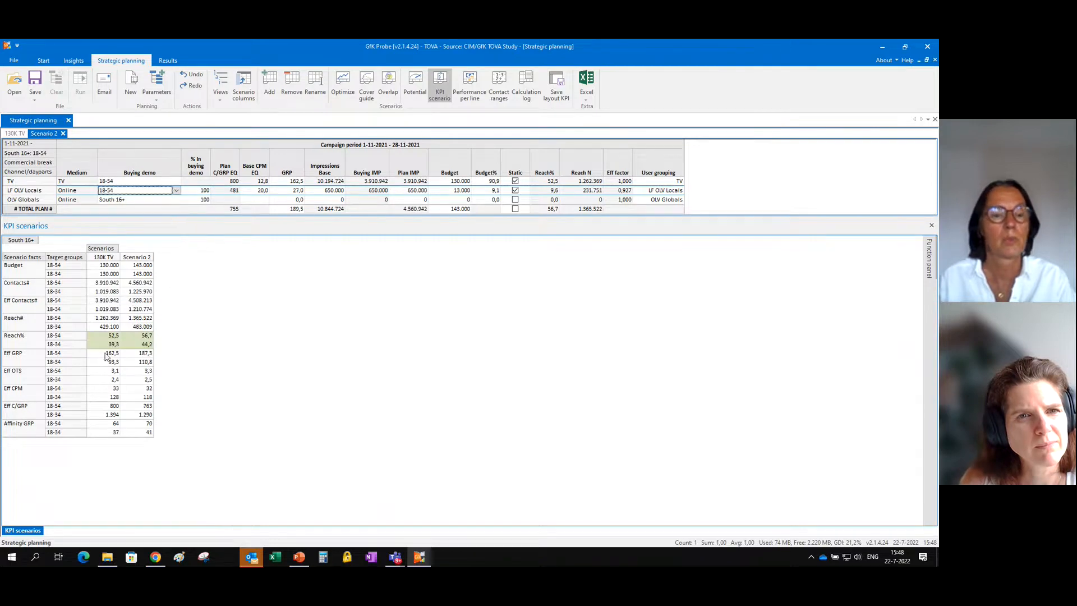
drag(99, 337, 137, 343)
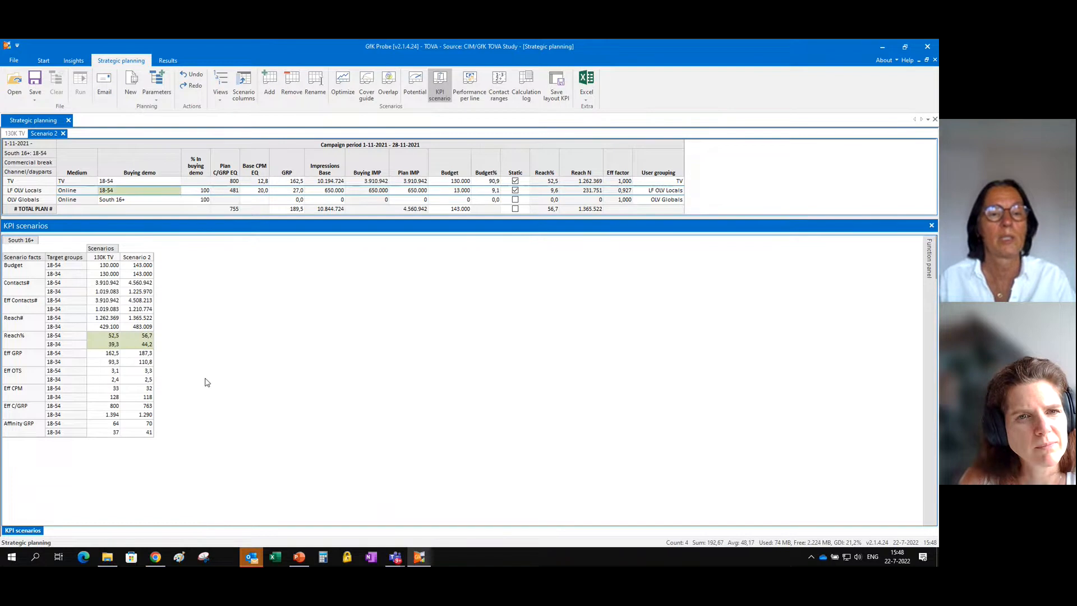
- Try 18-34 as the LF OLV Locals buying demo and return it to 18-54
click(171, 191)
click(177, 192)
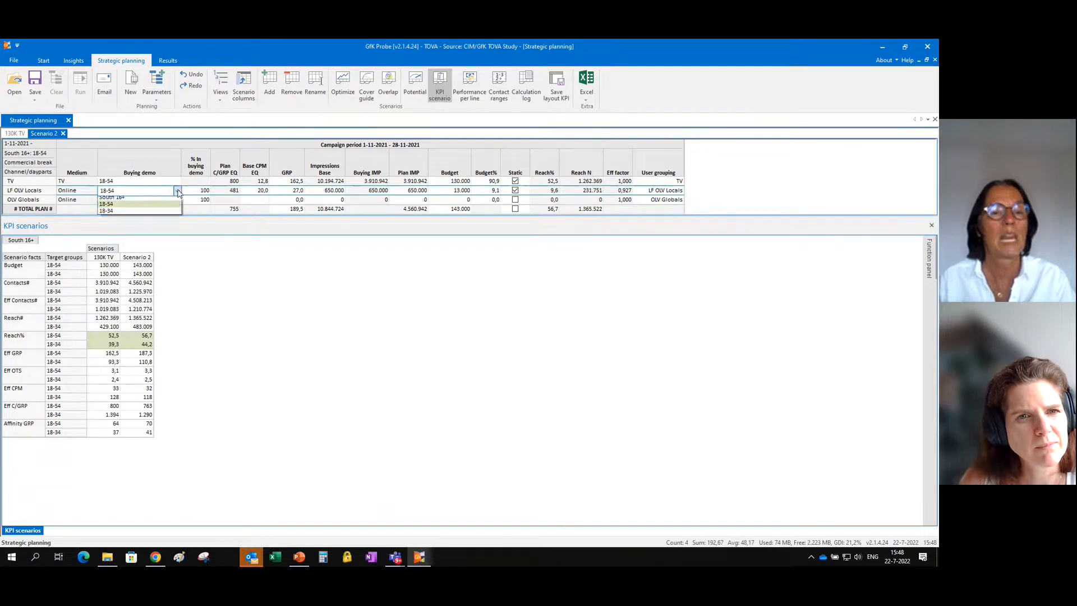
click(175, 214)
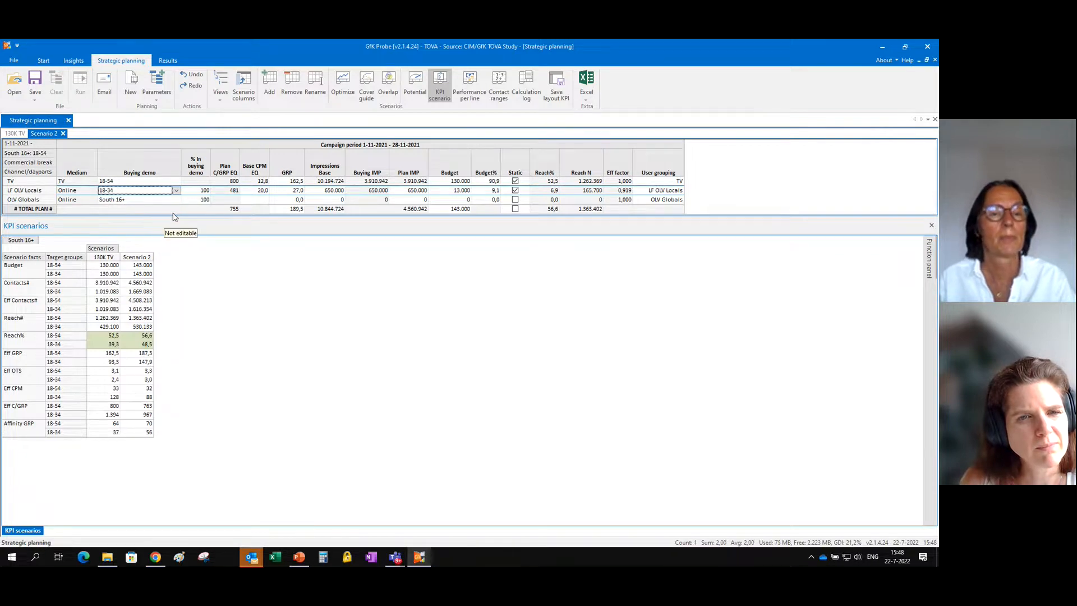
click(176, 193)
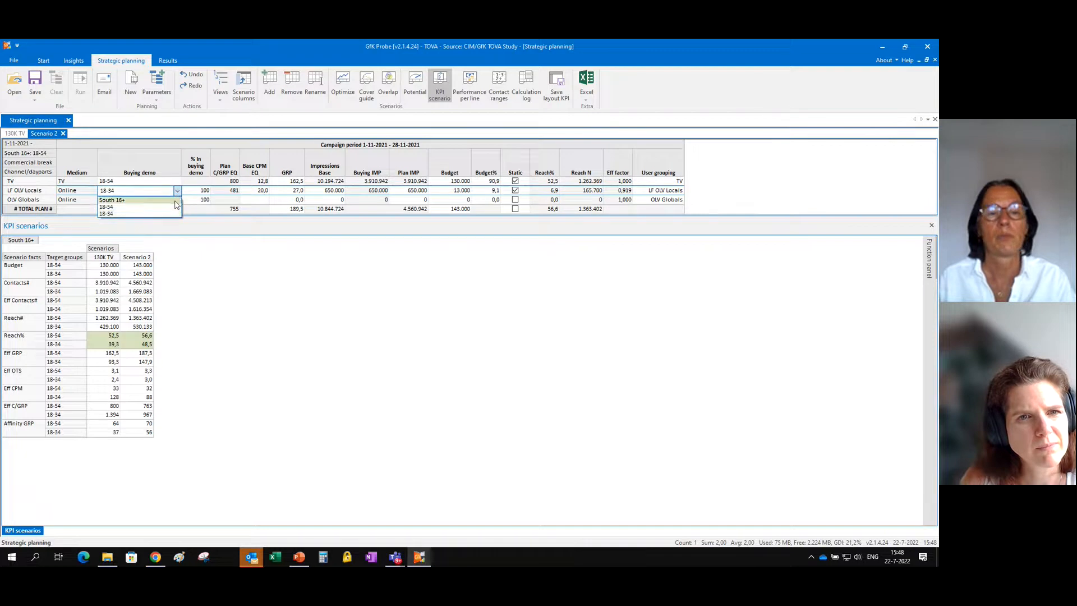
click(175, 211)
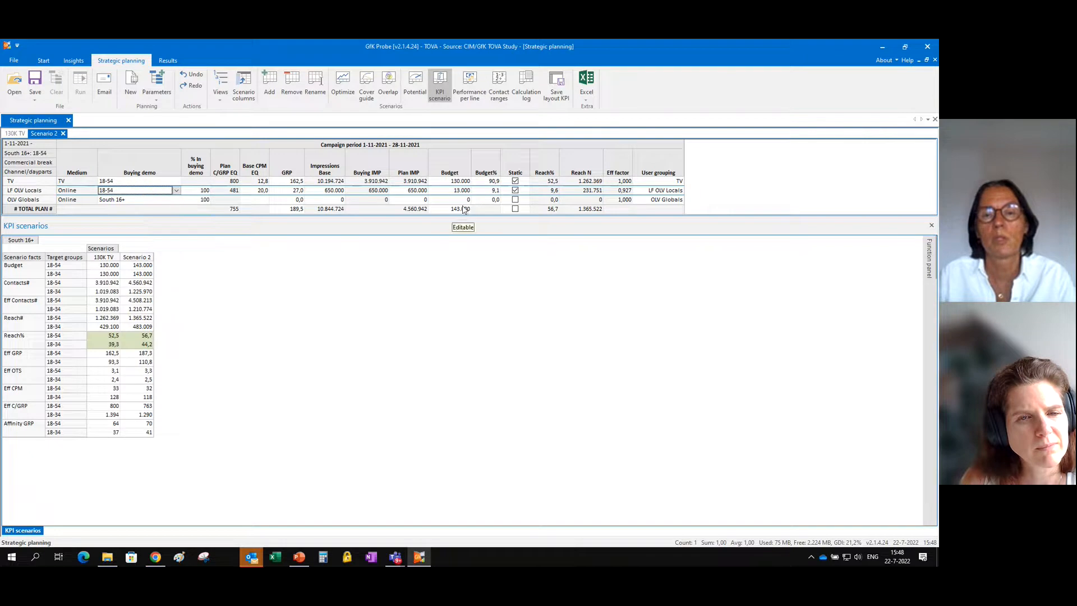
- Set the OLV Globals budget to 12k in the second scenario
click(464, 201)
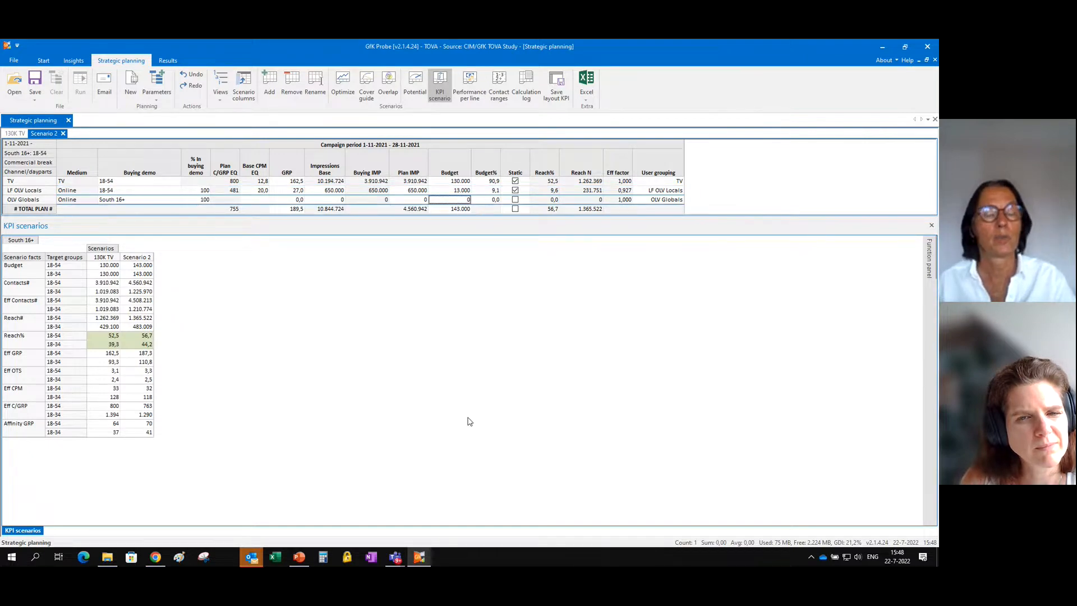
text(1)
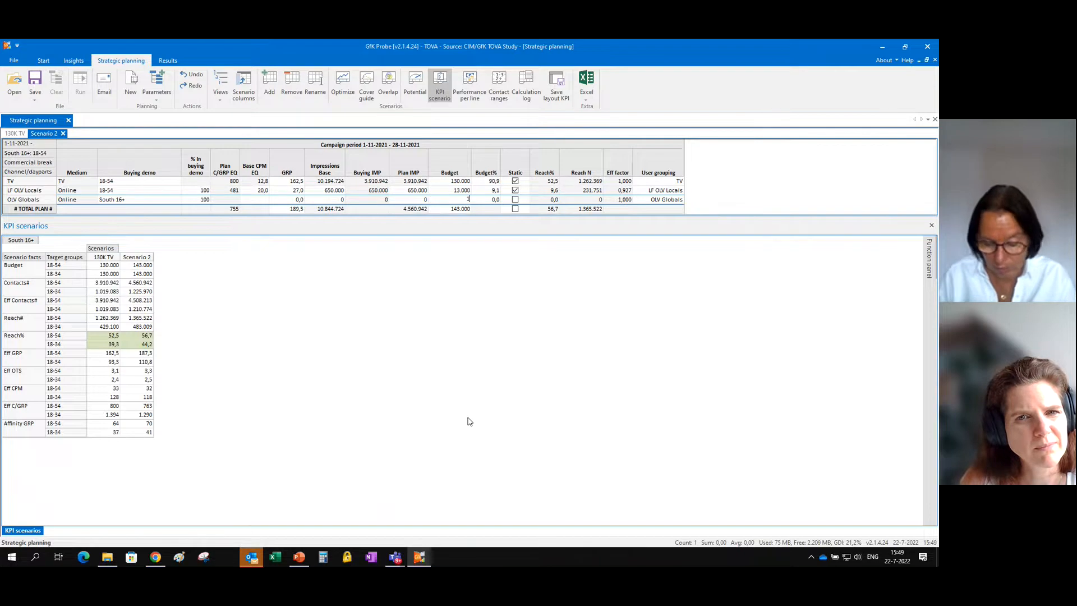
text(2k)
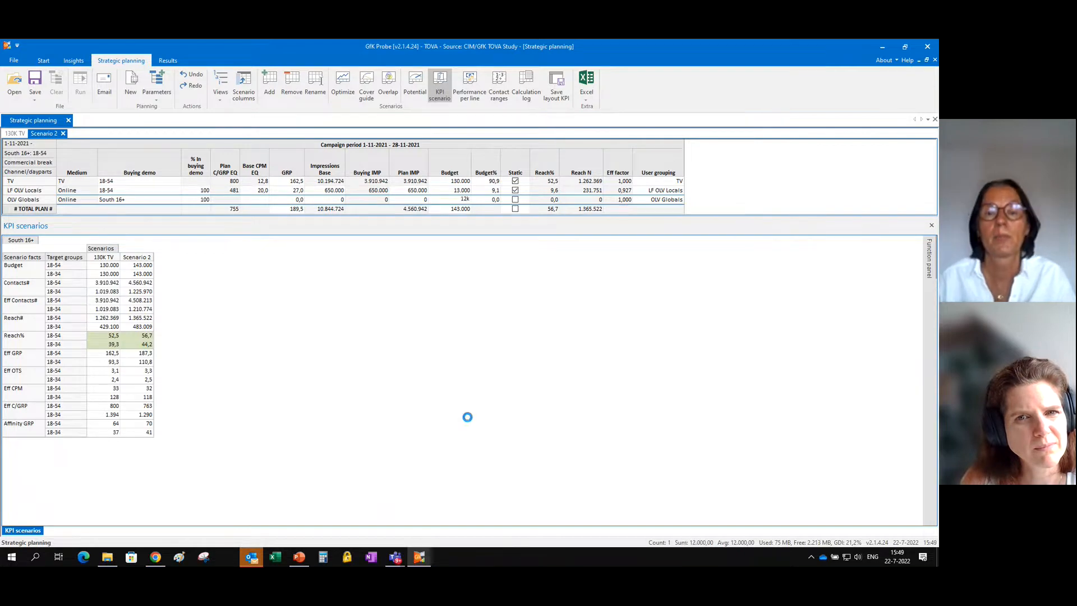
key(Return)
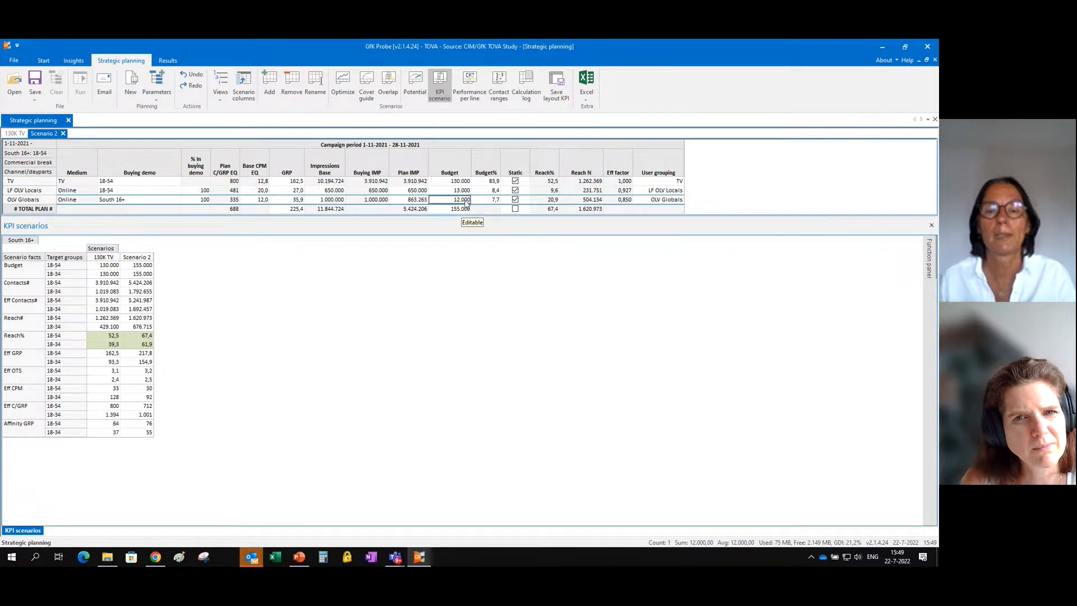
- Release the Static lock on OLV Globals and set its budget to 7000
click(515, 200)
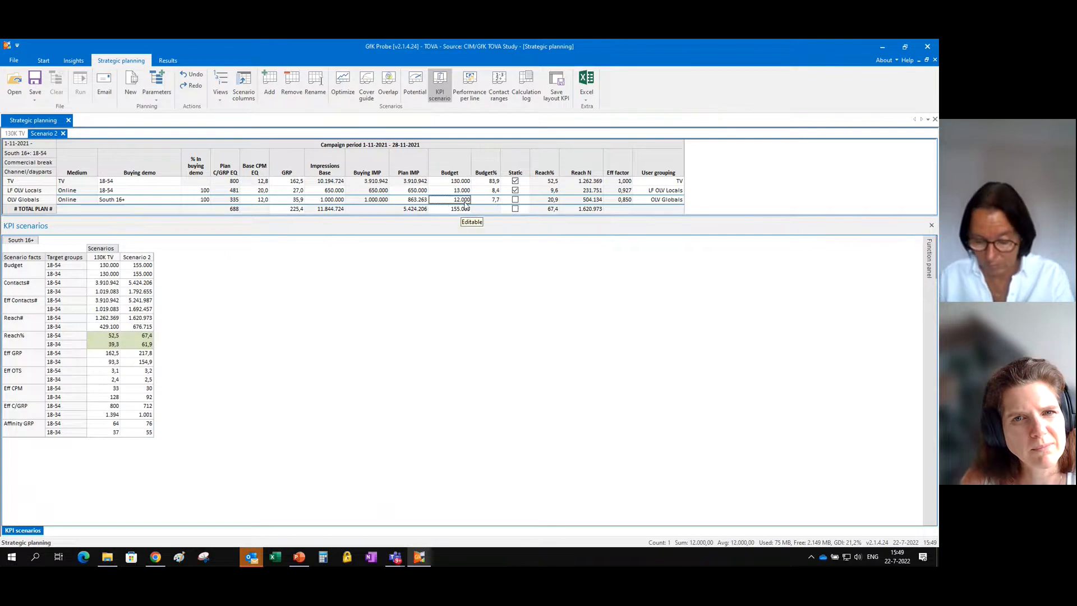
text(7000)
key(Return)
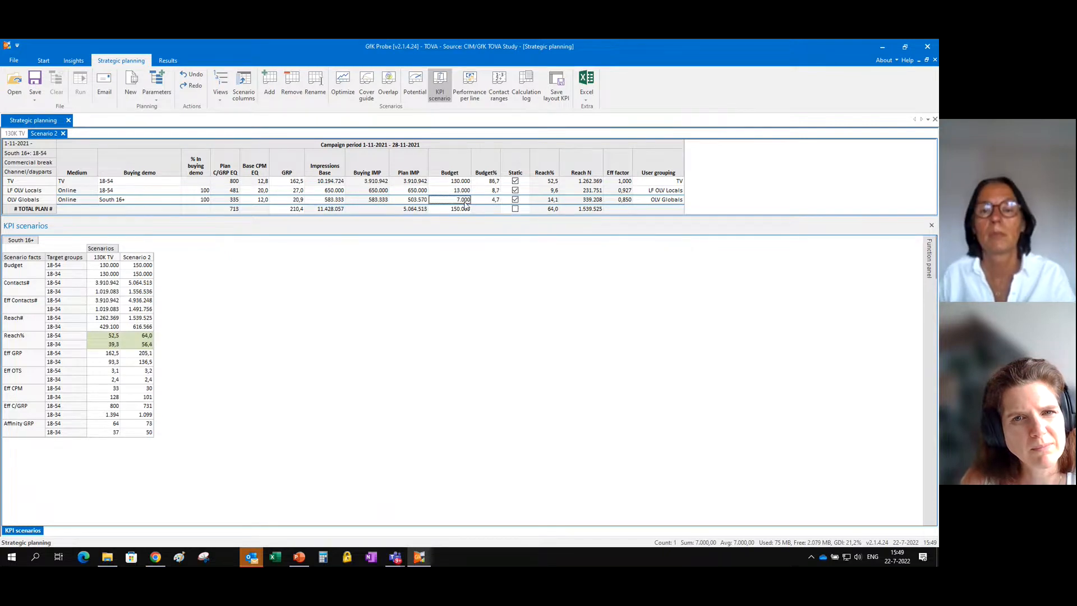
- Clear the Static setting for the TV, LF OLV Locals and OLV Globals rows
click(516, 200)
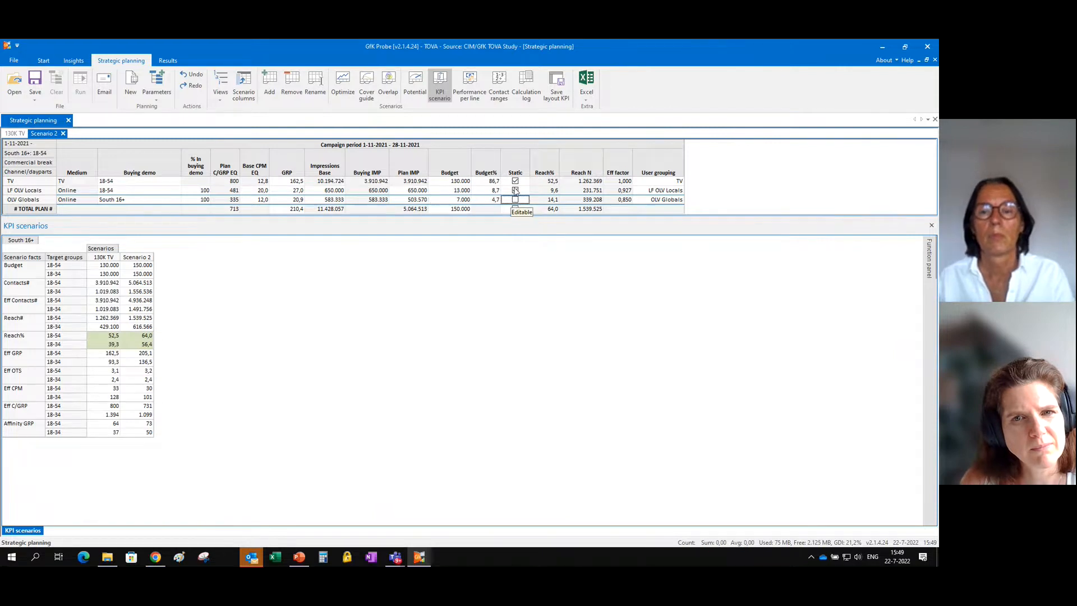
click(515, 181)
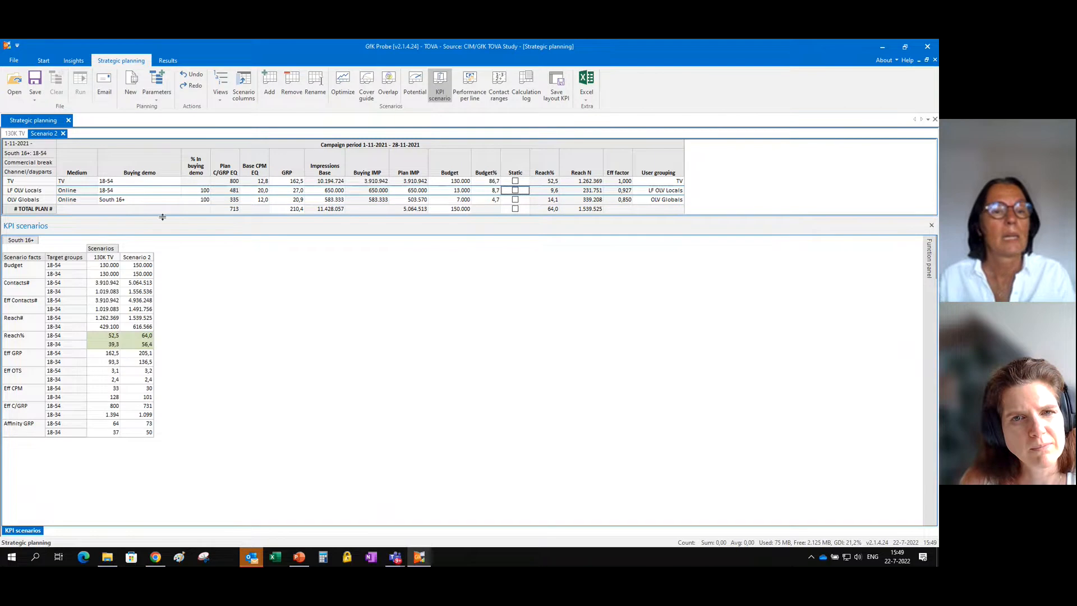
- Set the OLV Globals buying demo to 18-54
click(175, 200)
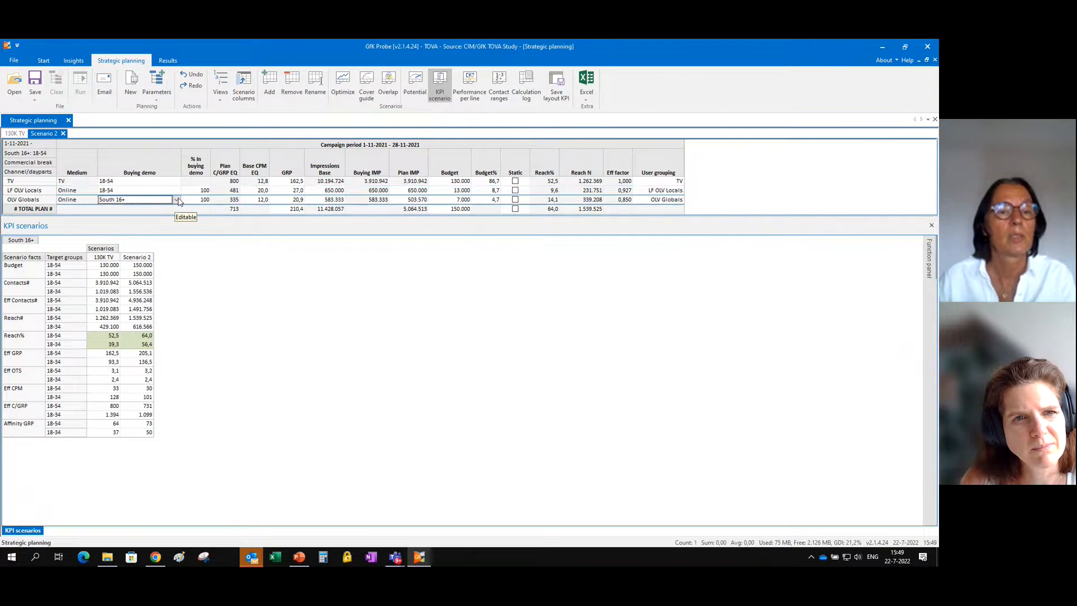
click(177, 201)
click(173, 216)
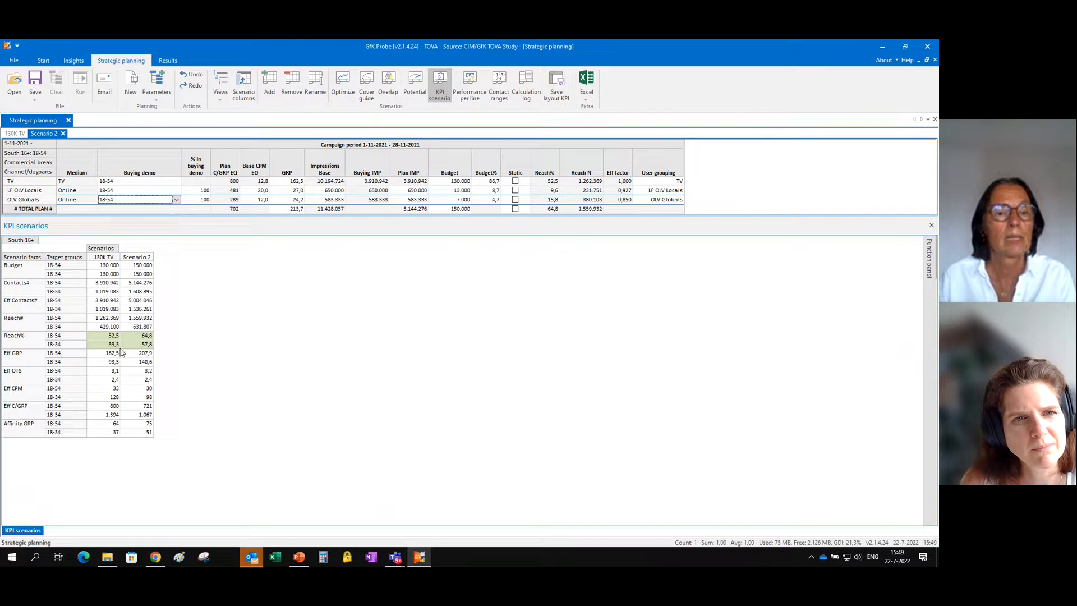
- Chart the Reach% of 130K TV and Scenario 2 for both target groups and enlarge the plan table area
right_click(134, 339)
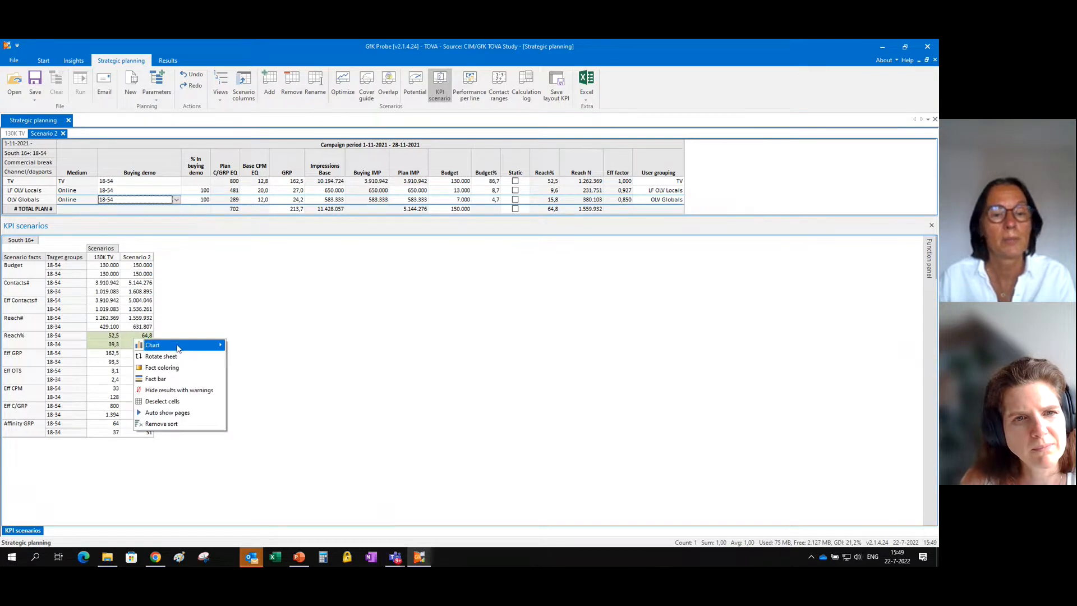
mouse_move(178, 344)
click(275, 356)
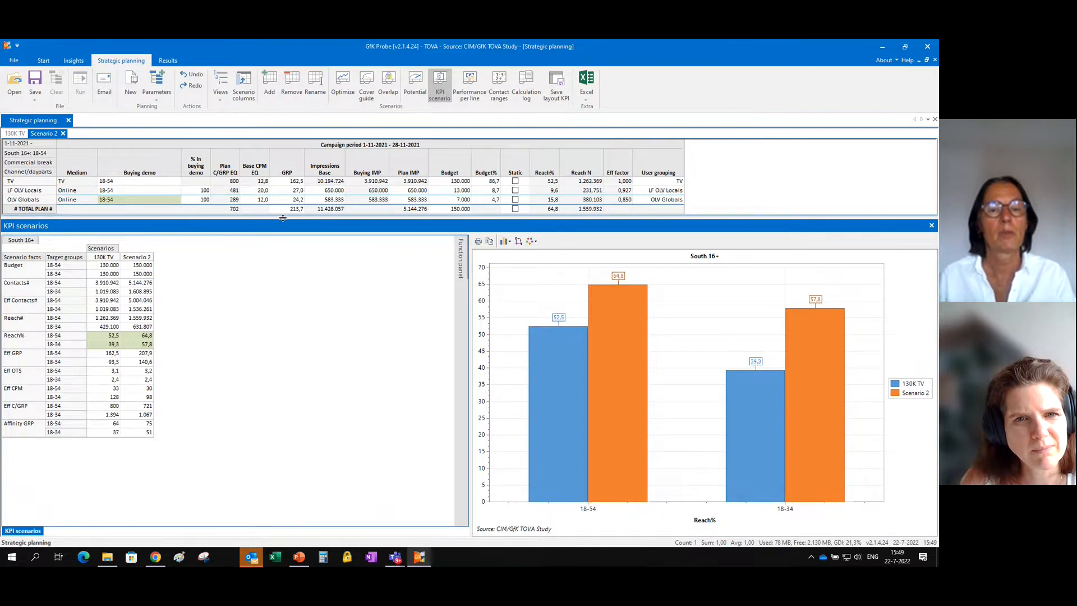
drag(283, 218, 283, 233)
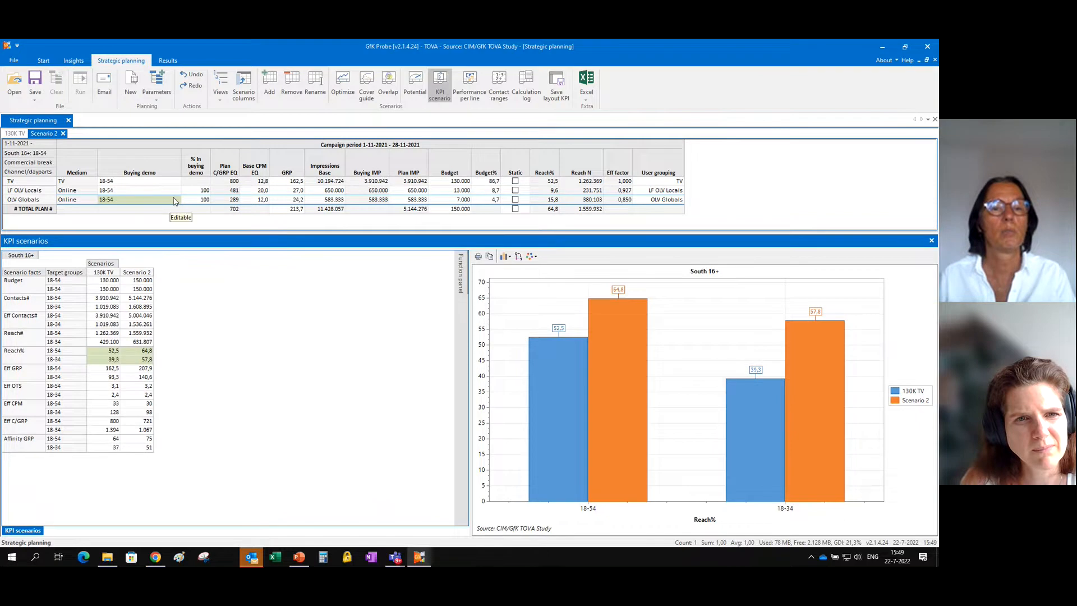
- Set the buying demo to 18-34 for both OLV Globals and LF OLV Locals
click(176, 200)
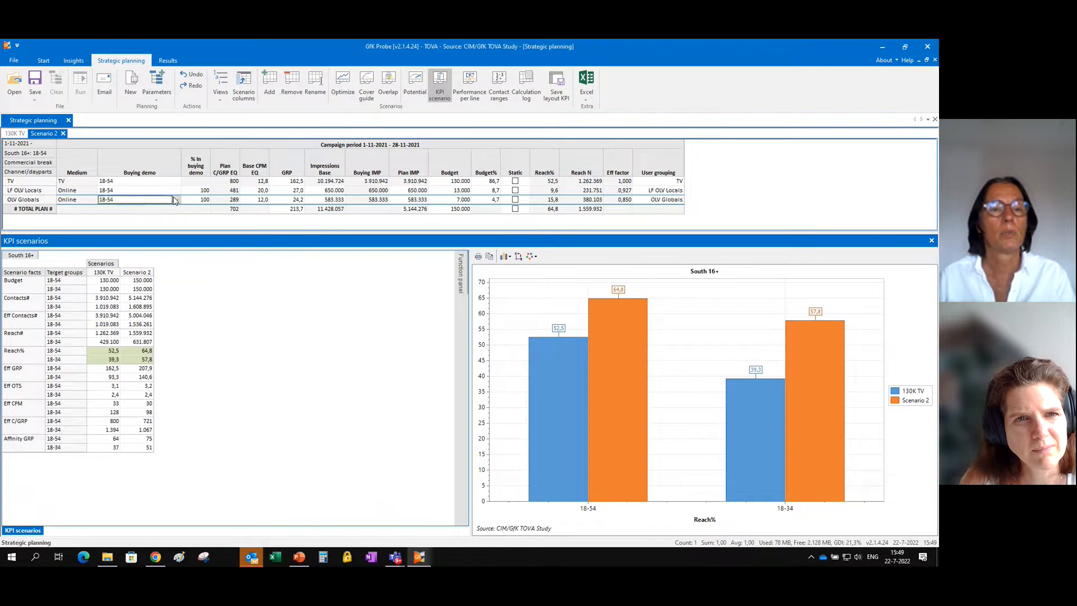
click(170, 223)
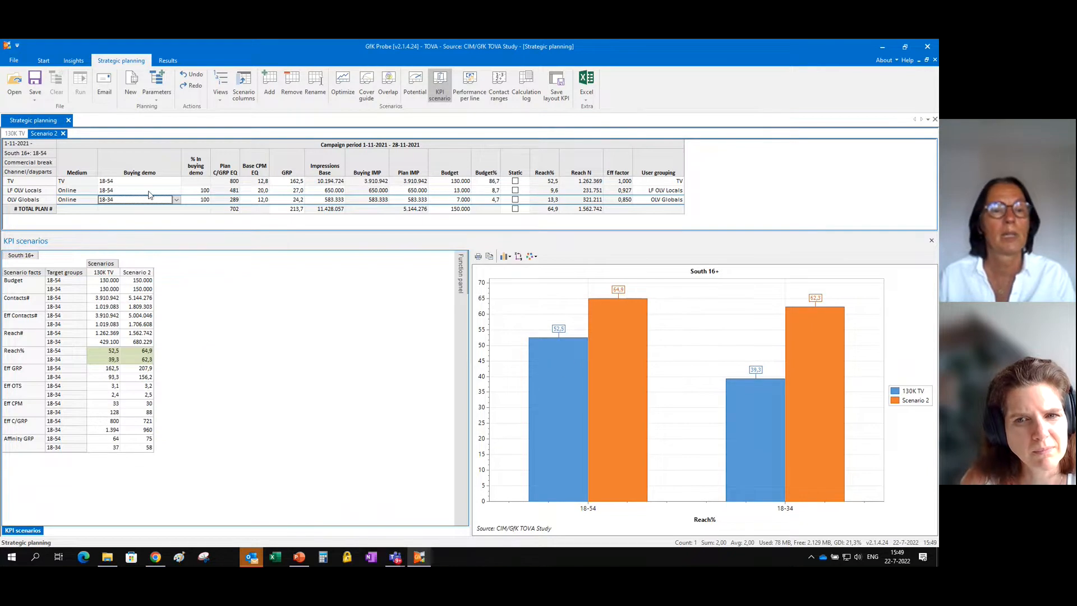
click(174, 191)
click(177, 191)
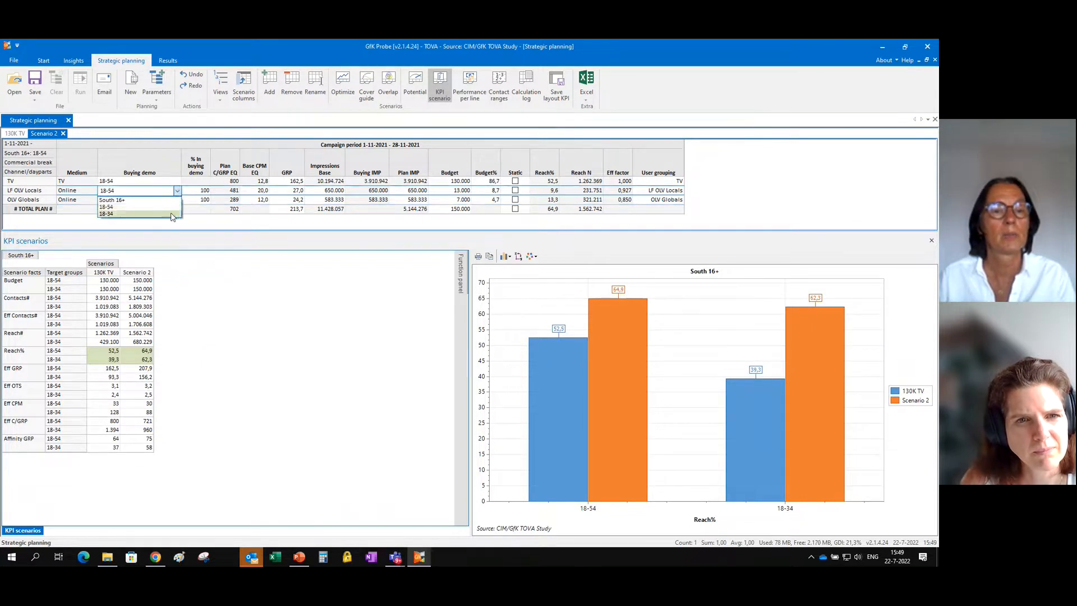
click(171, 213)
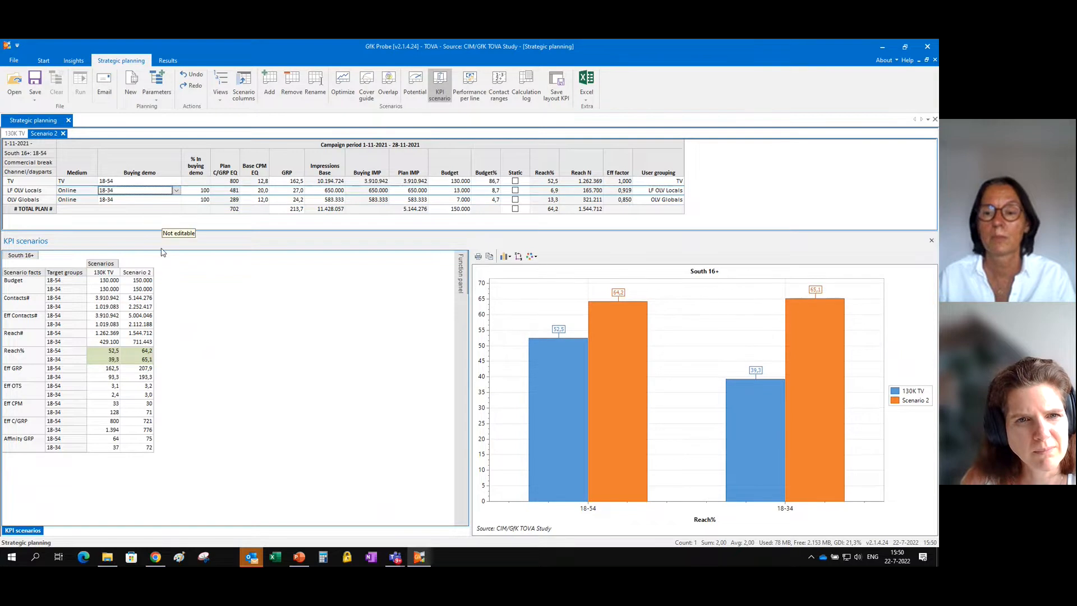
- Rotate the Reach% chart so its bars are grouped by scenario and compare the target groups
click(117, 356)
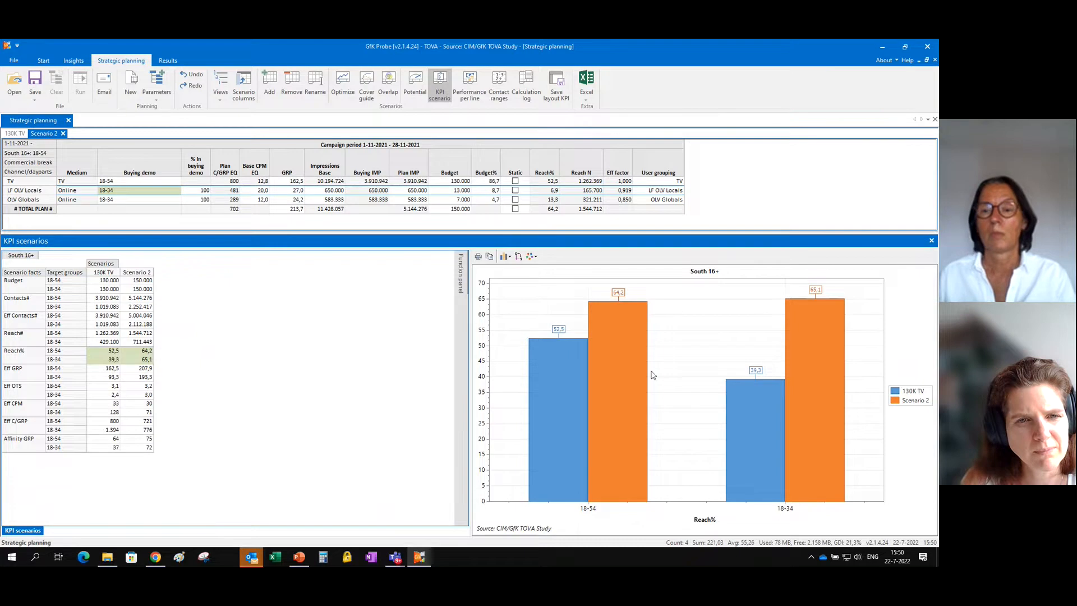
click(519, 257)
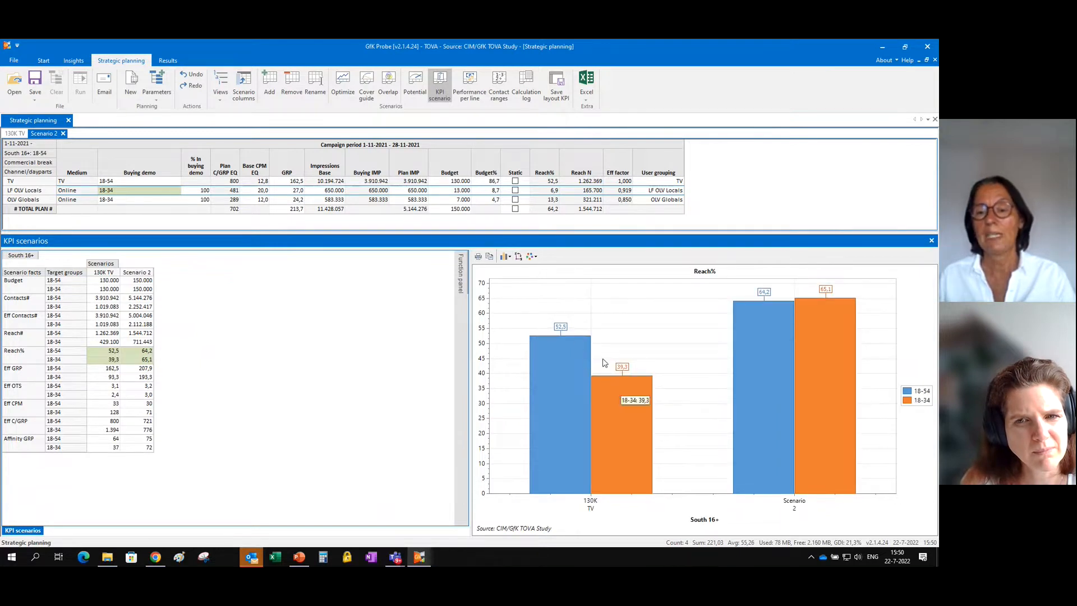
mouse_move(570, 337)
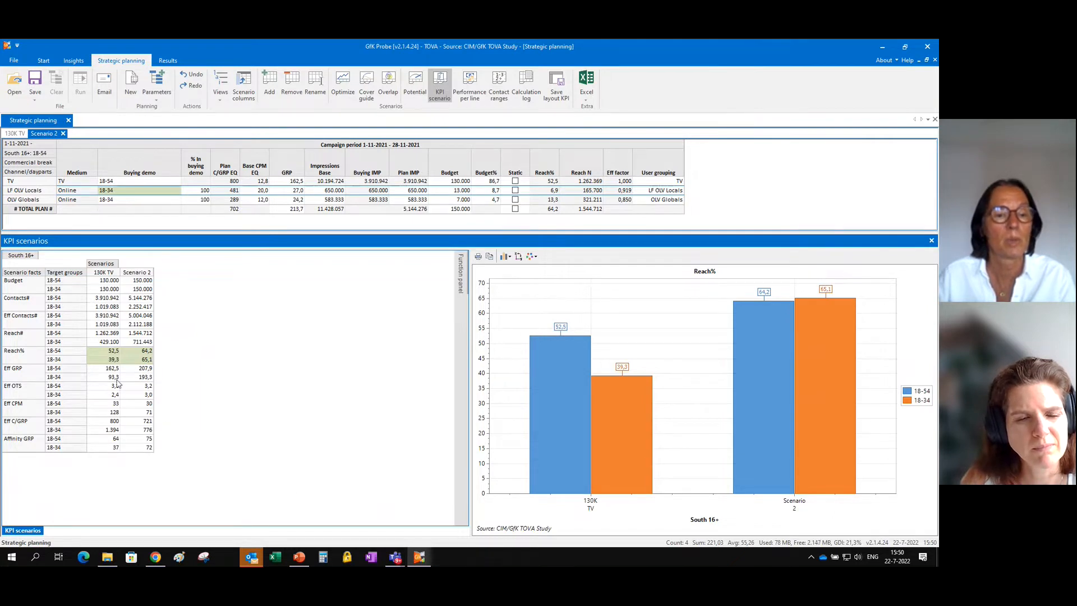
- Chart the Eff GRP of both scenarios for 18-54 and 18-34, with the bars grouped by scenario
drag(107, 369, 144, 377)
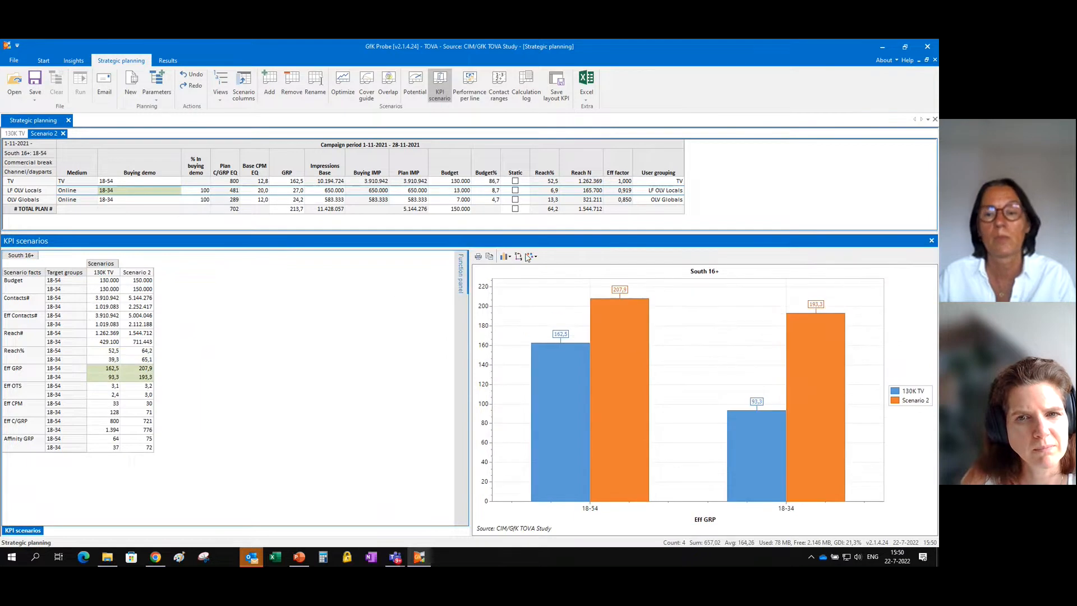
click(519, 256)
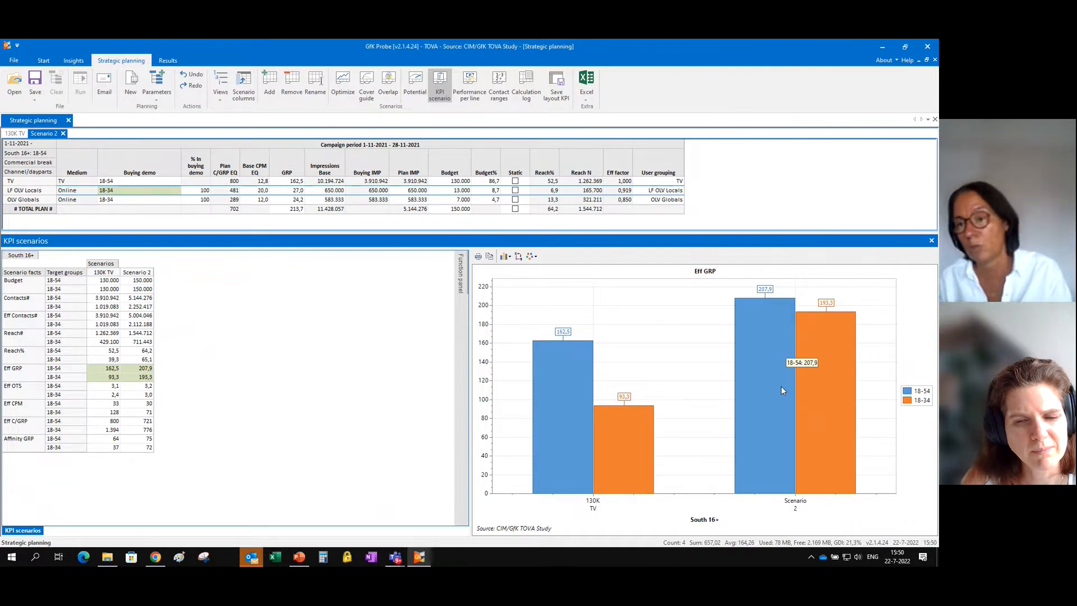
mouse_move(819, 365)
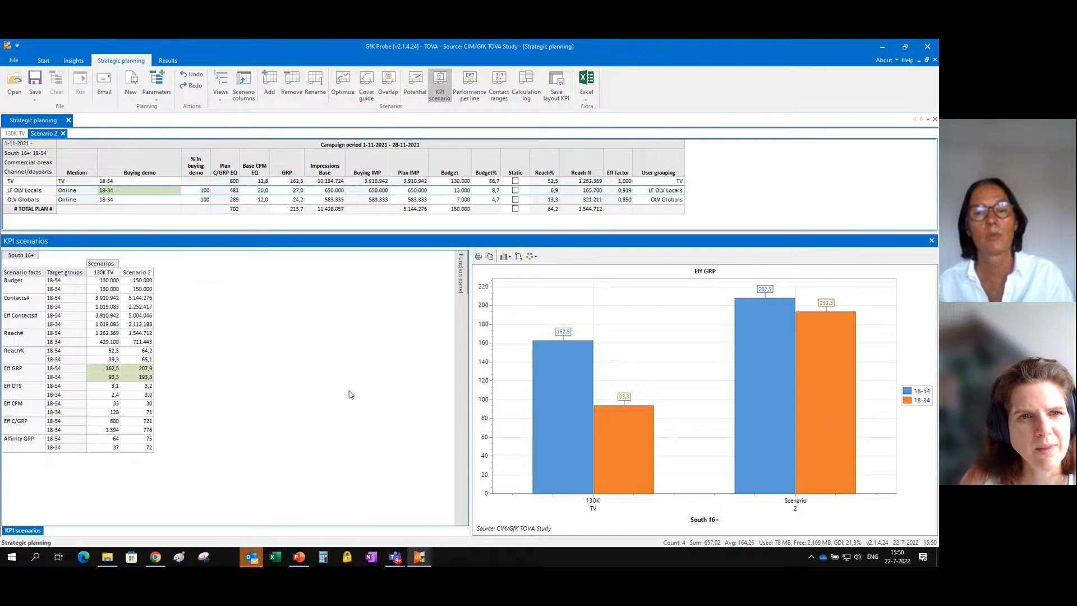
- Mark the total plan as Static and set the OLV Globals percentage in buying demo to 80
click(515, 209)
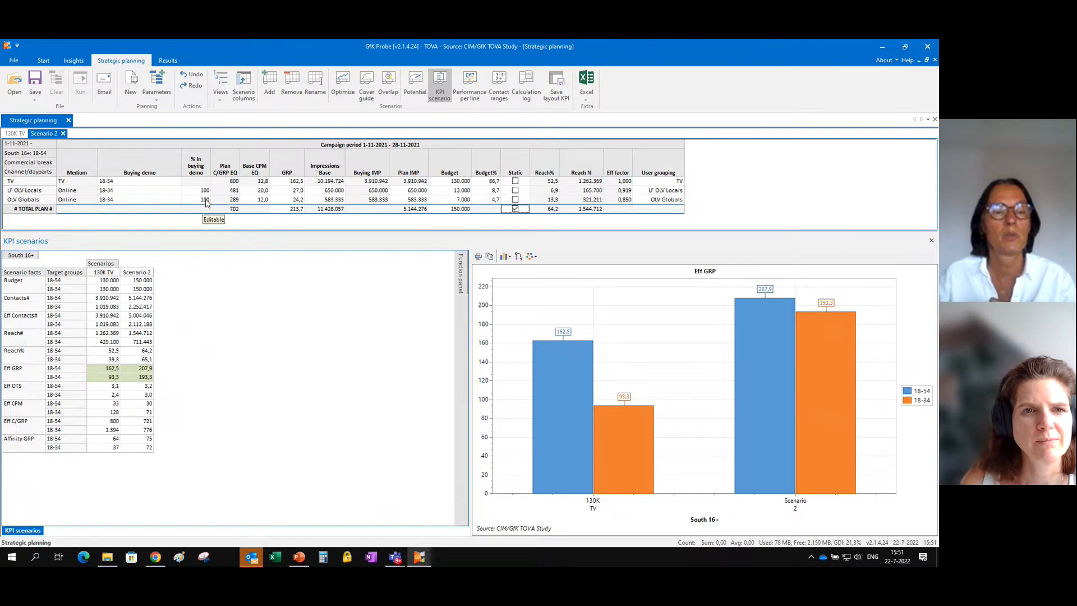
click(135, 202)
click(206, 200)
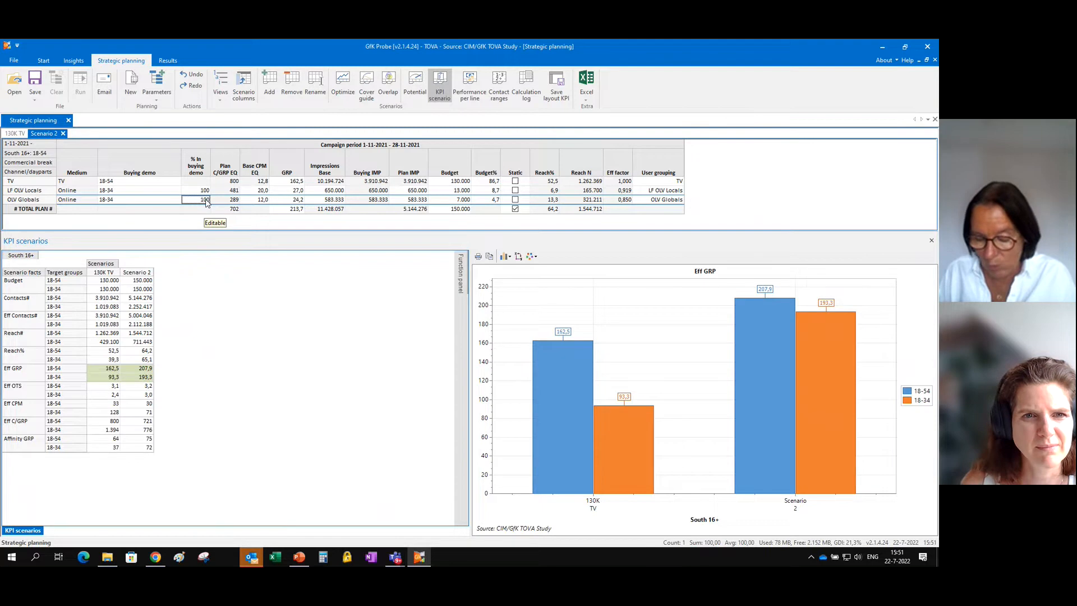
text(80)
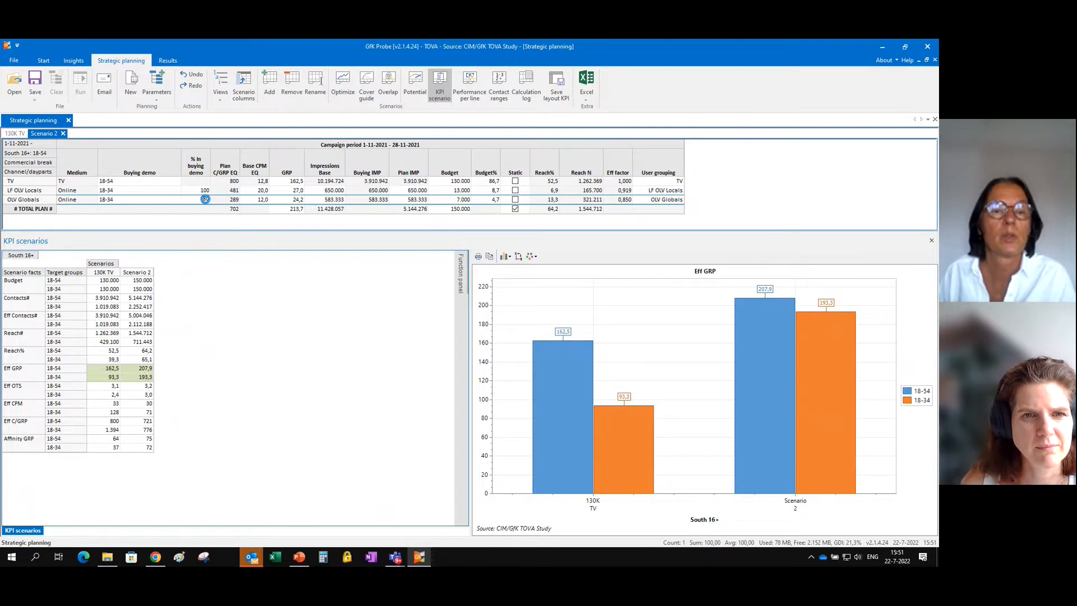
key(Return)
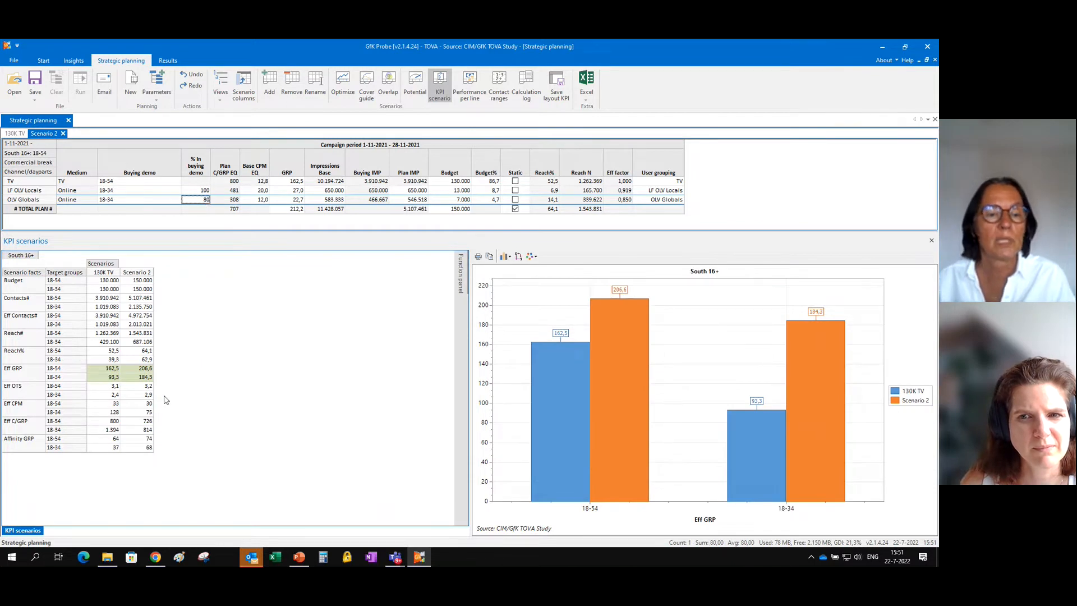
- Switch the chart back to the Reach% of both scenarios and target groups
click(129, 354)
drag(129, 356, 142, 360)
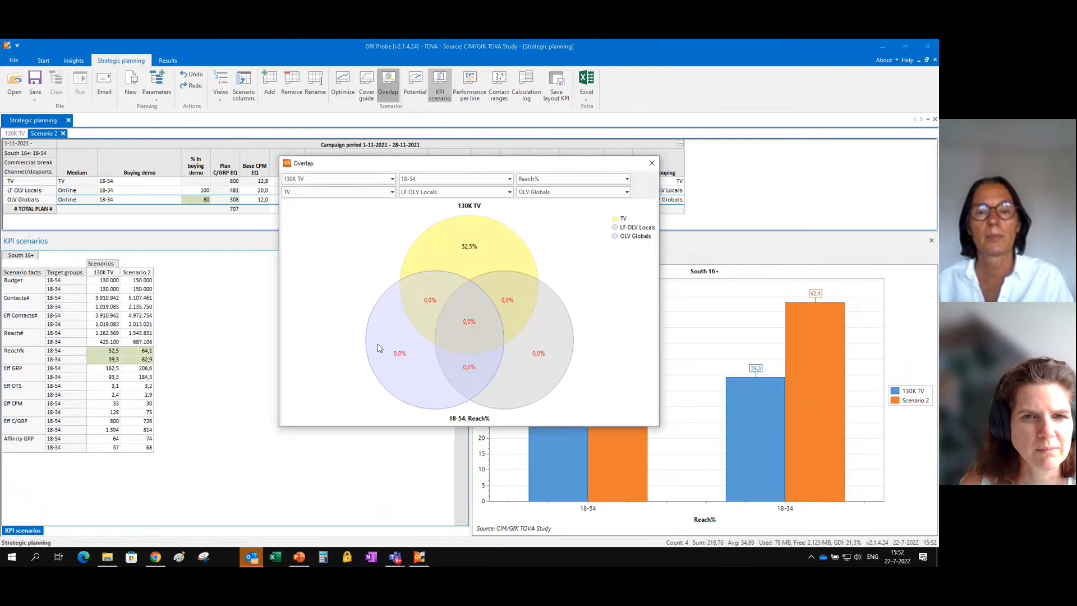
- Examine the Scenario 2 reach overlap of TV, LF OLV Locals and OLV Globals for 18-54 and 18-34, and close the diagram
click(392, 179)
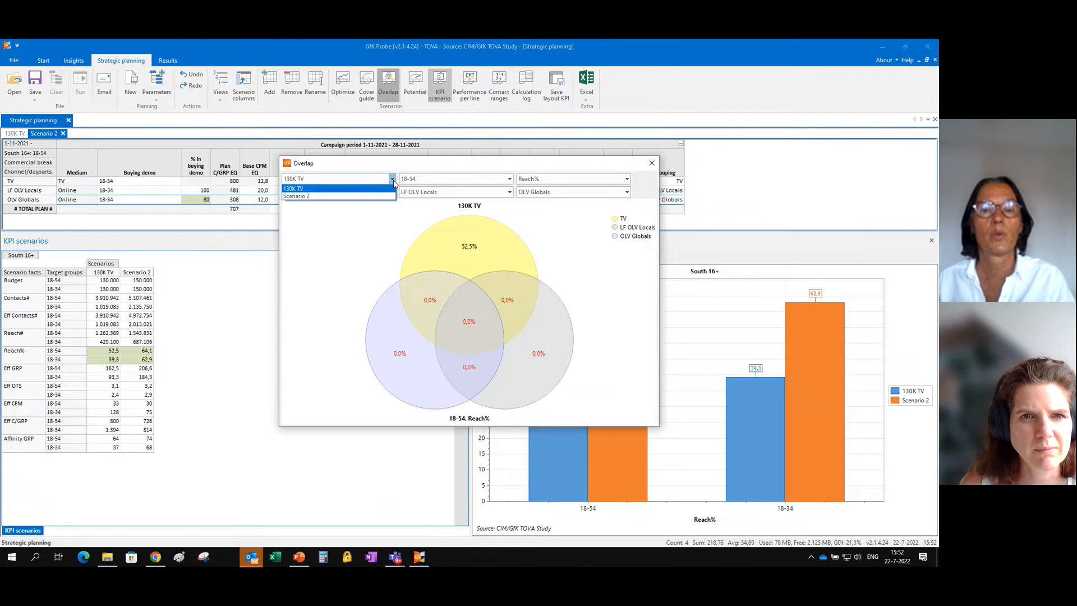
click(336, 195)
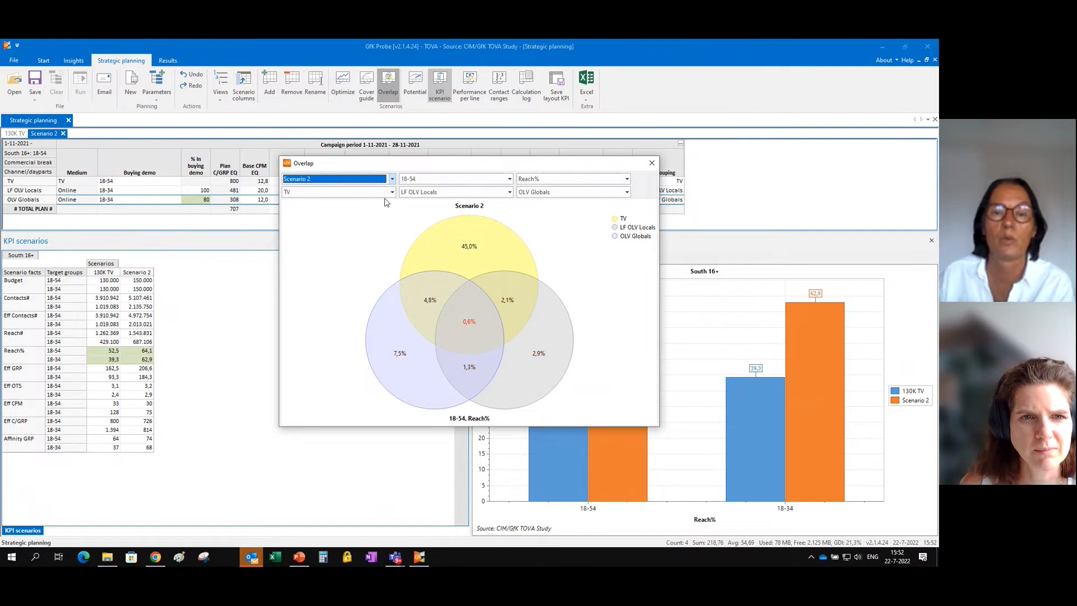
click(510, 179)
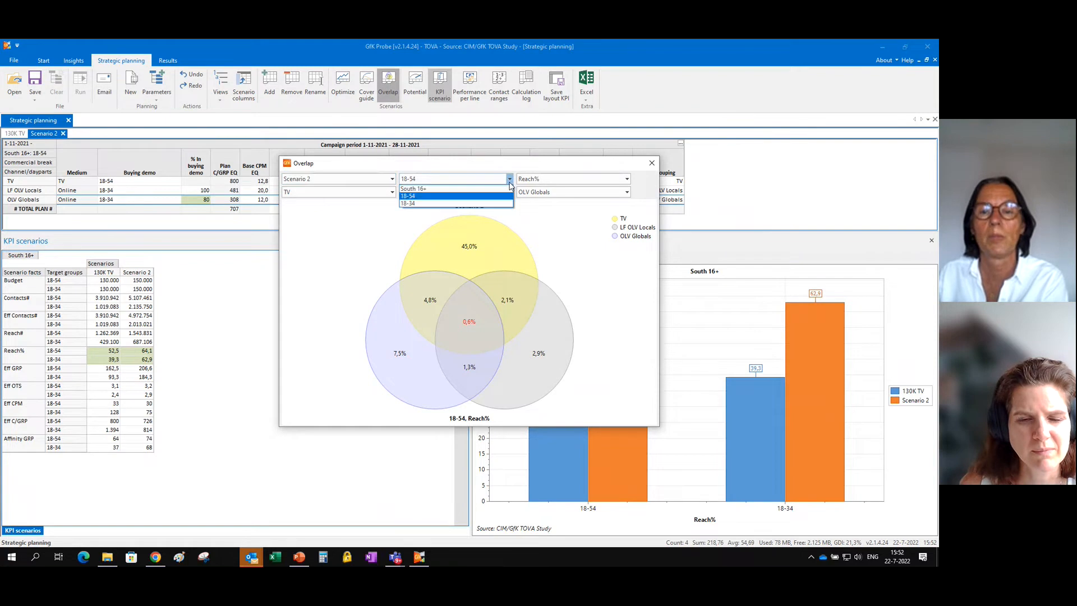
click(488, 200)
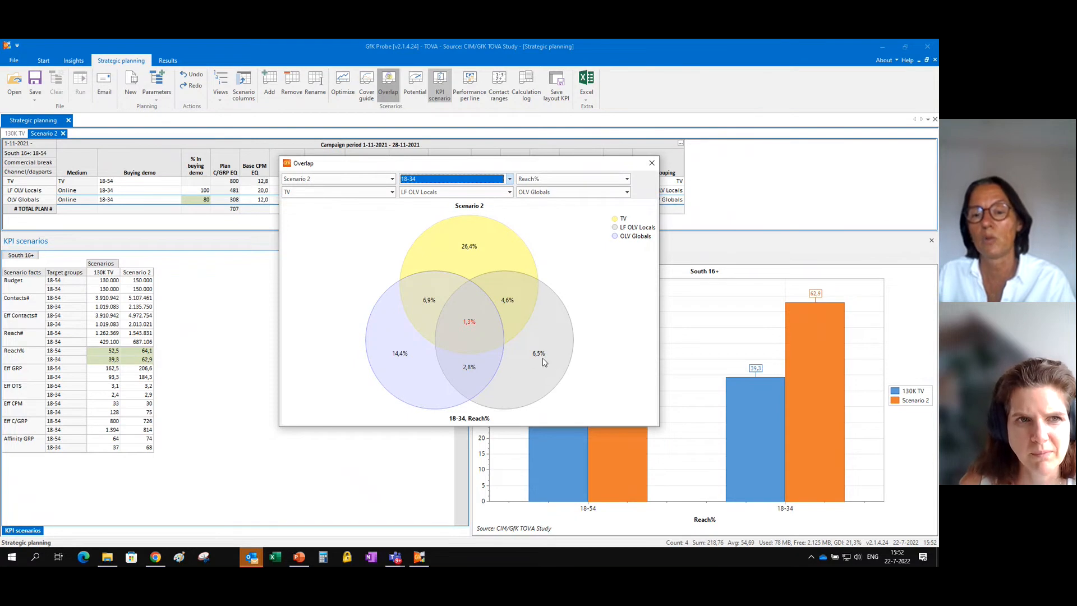
mouse_move(538, 360)
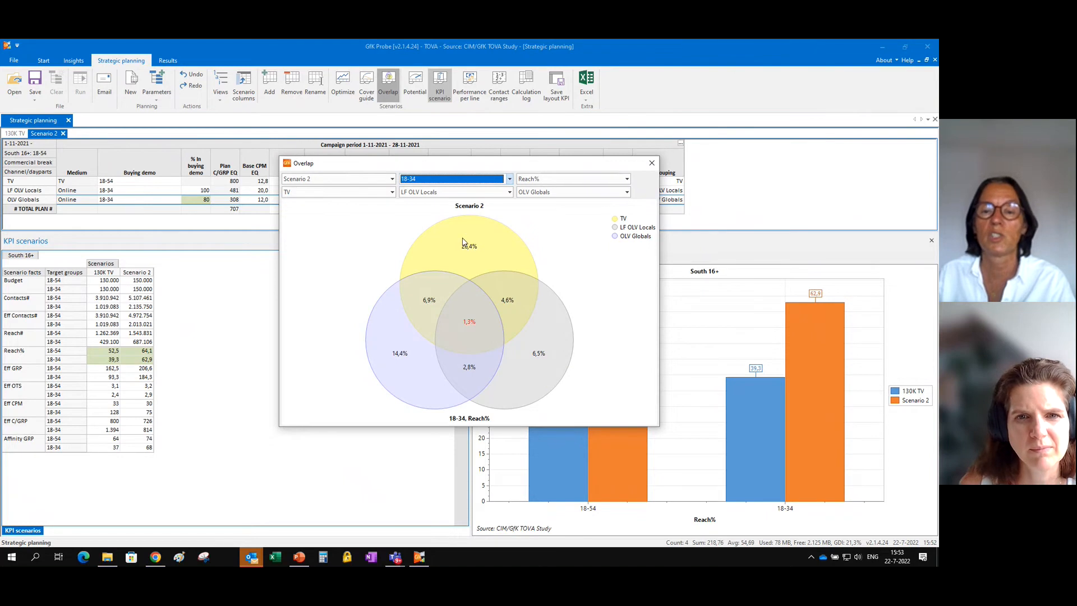
mouse_move(472, 253)
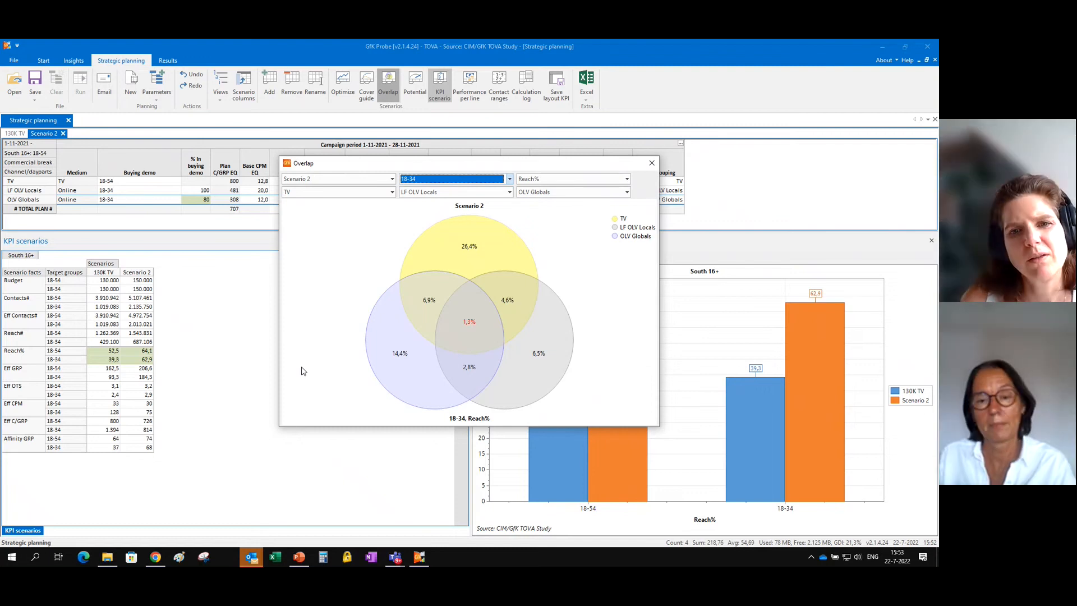
click(652, 164)
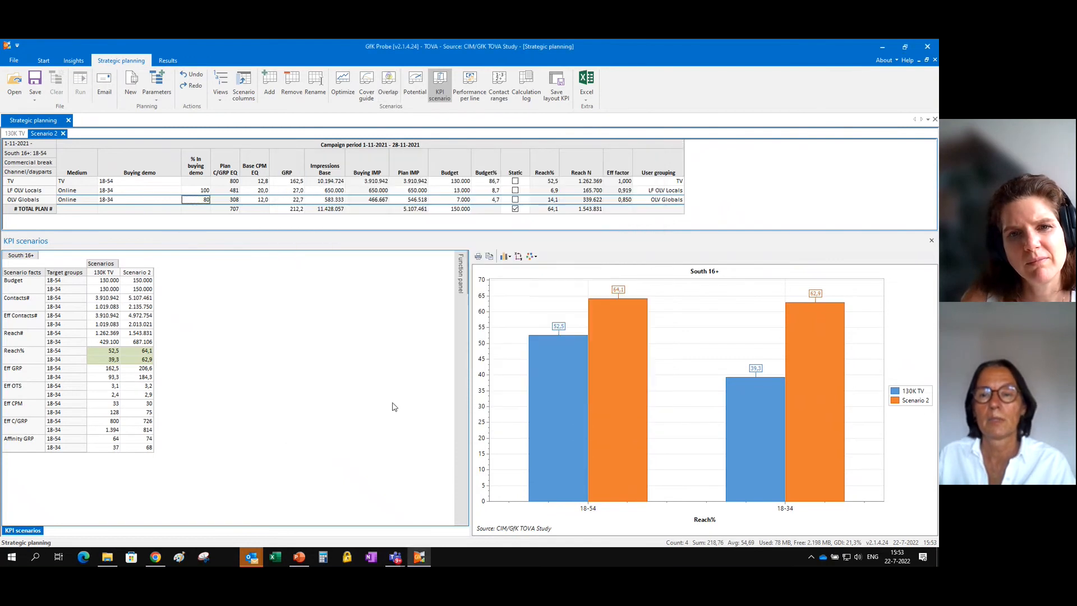